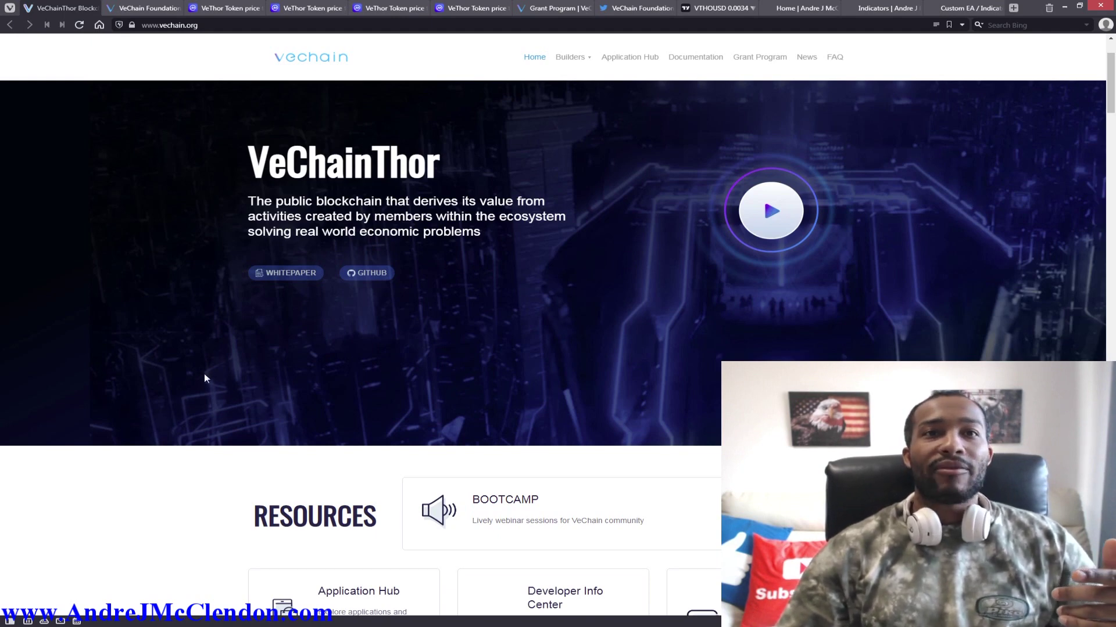
Step: Scroll the VeChain whitepaper from section 1.1 Vision down to 1.3 Governance Consensus
scroll(204, 469, down, 1)
scroll(203, 468, down, 3)
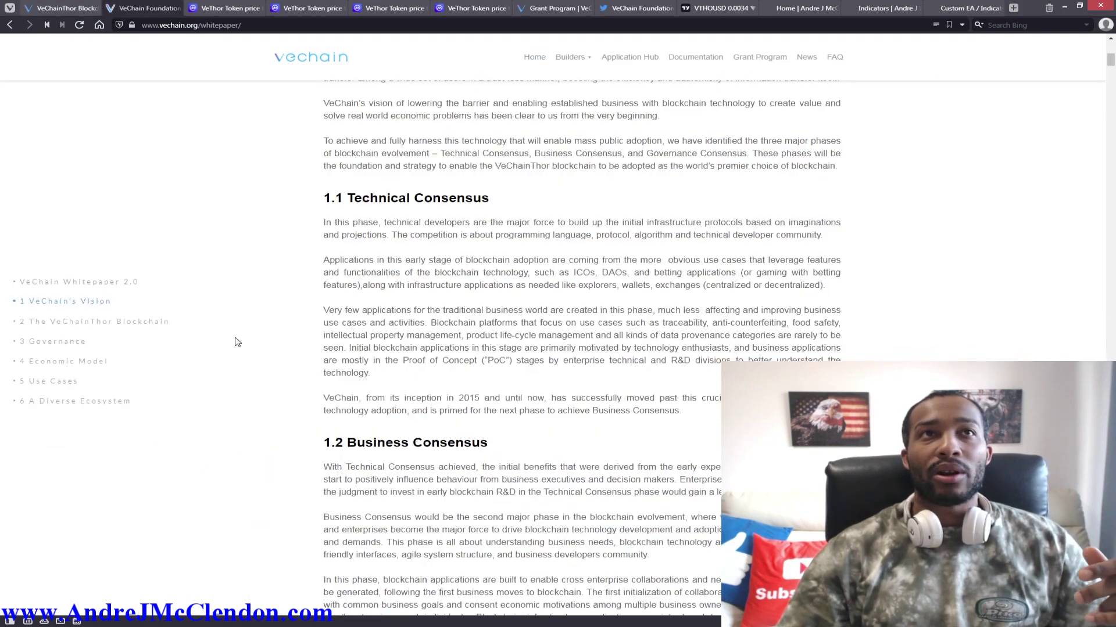
scroll(302, 366, up, 8)
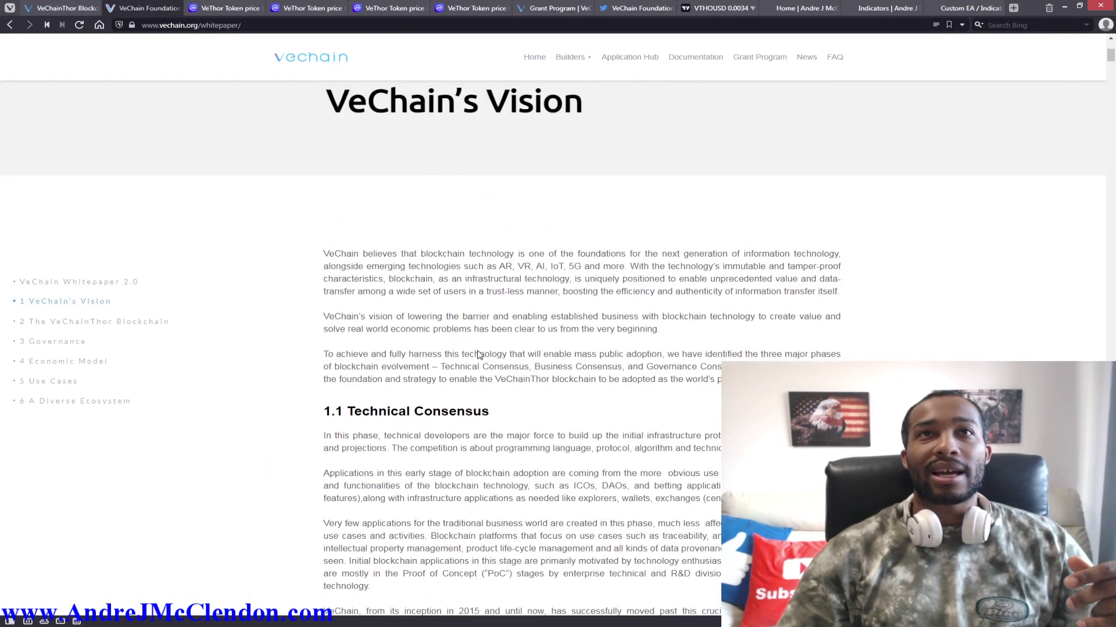
scroll(469, 361, down, 15)
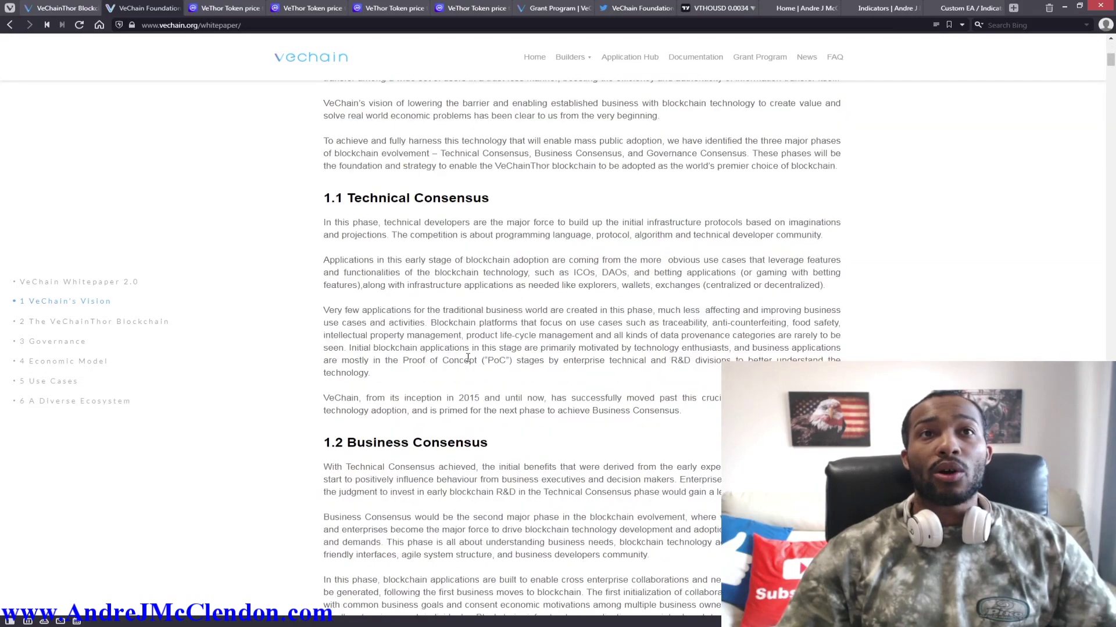
scroll(412, 369, down, 5)
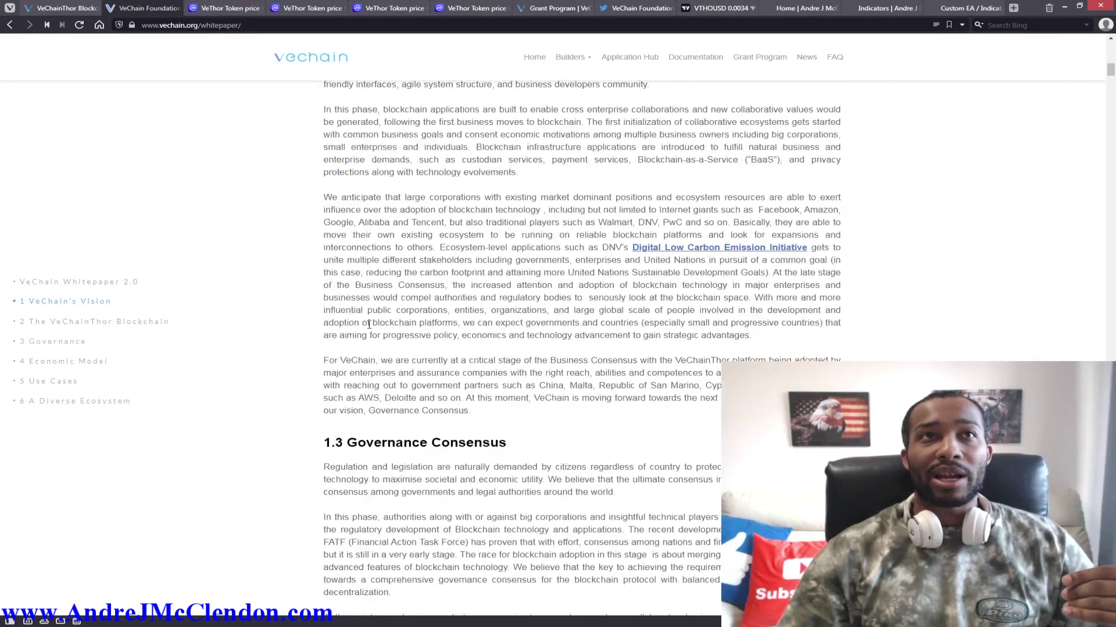
key(ctrl+Tab)
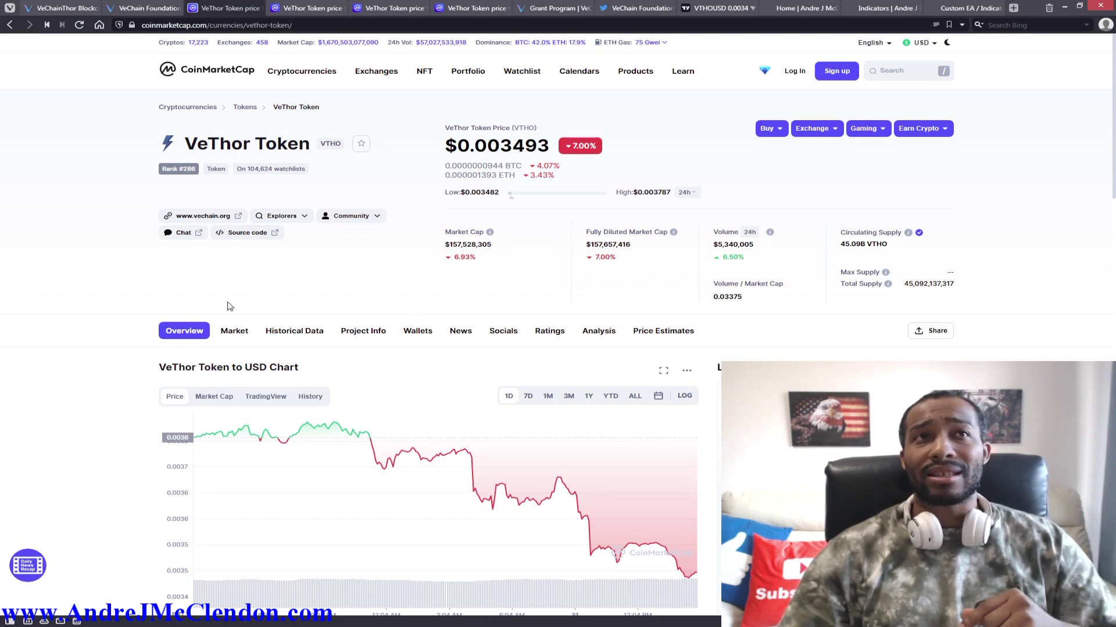
Step: Scroll through the VeThor Token overview on CoinMarketCap, then move to its Markets listing
scroll(93, 331, down, 7)
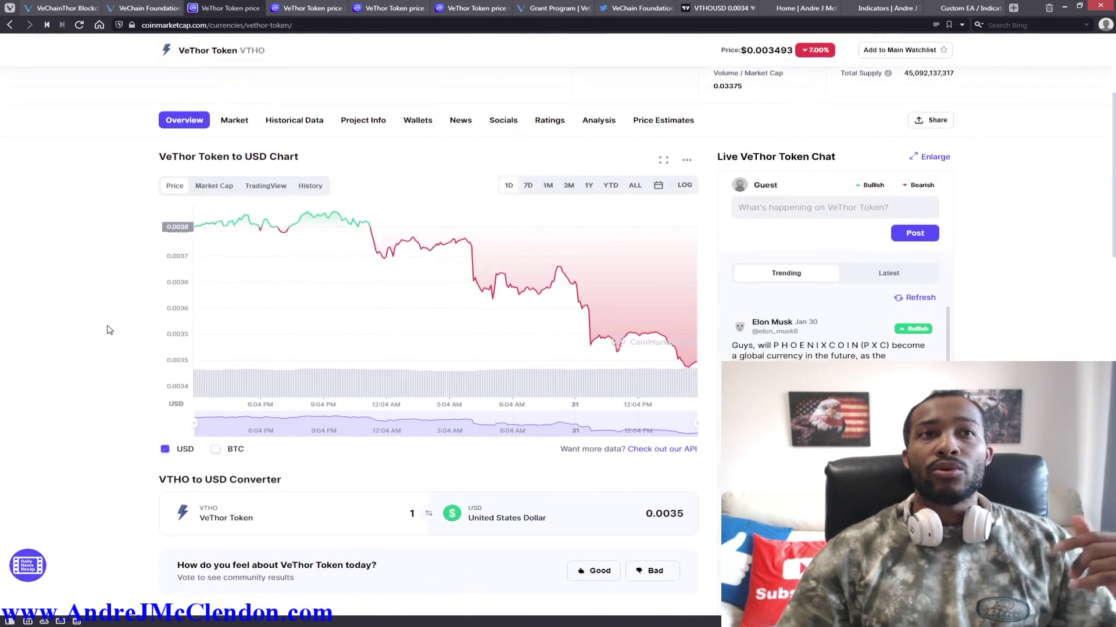
scroll(68, 378, down, 2)
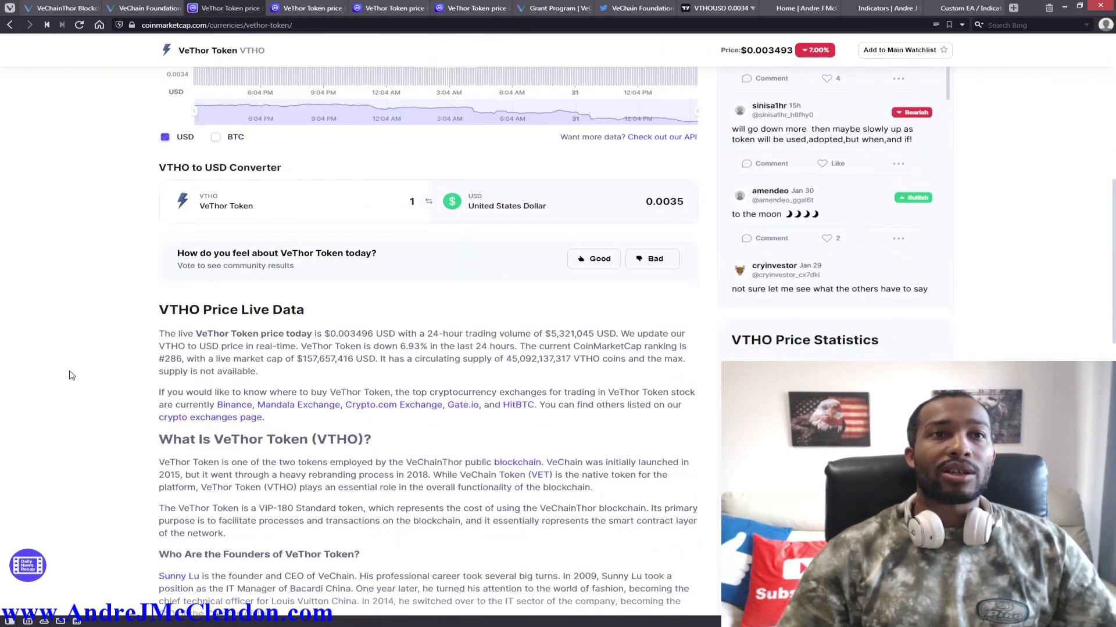
scroll(162, 314, down, 2)
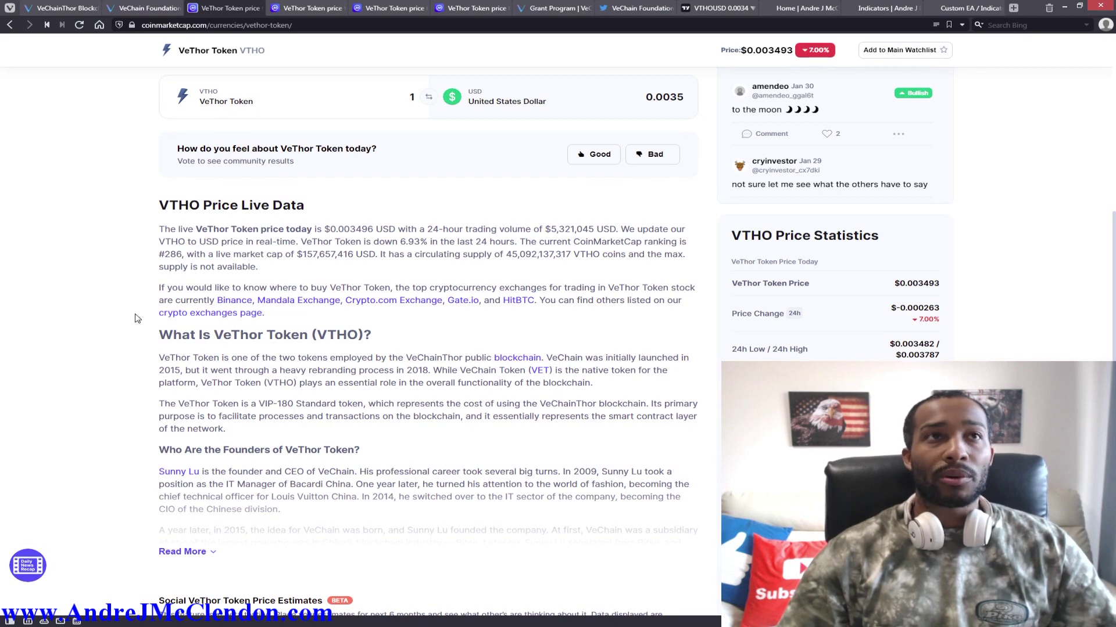
key(ctrl+Tab)
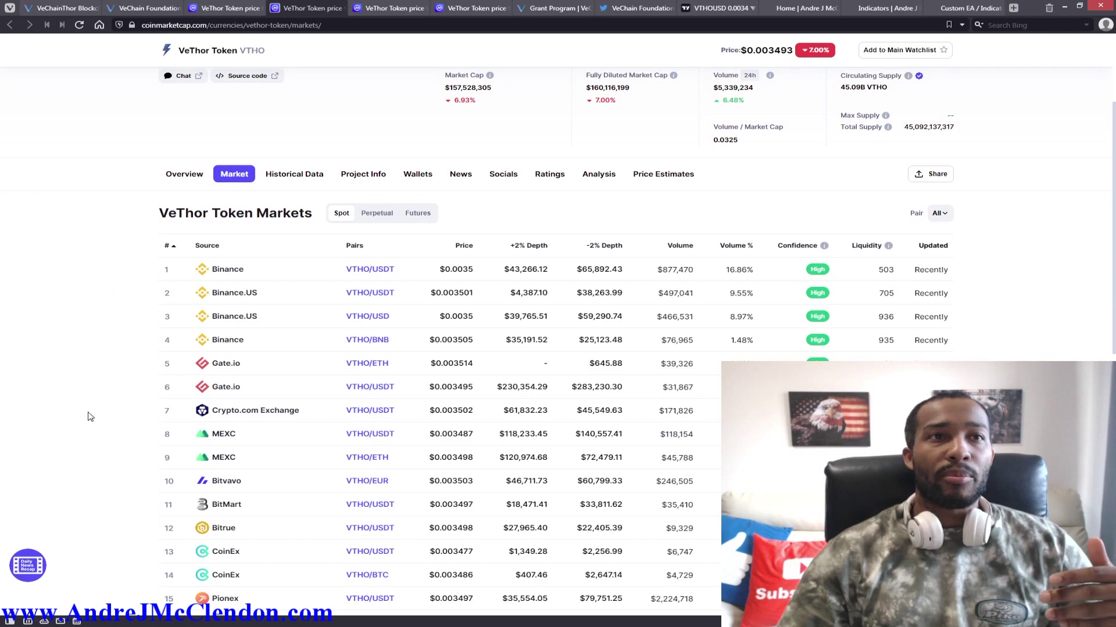
Step: Scroll the VTHO trading-pair table to the bottom and back, then go to the Ratings page
scroll(91, 420, down, 3)
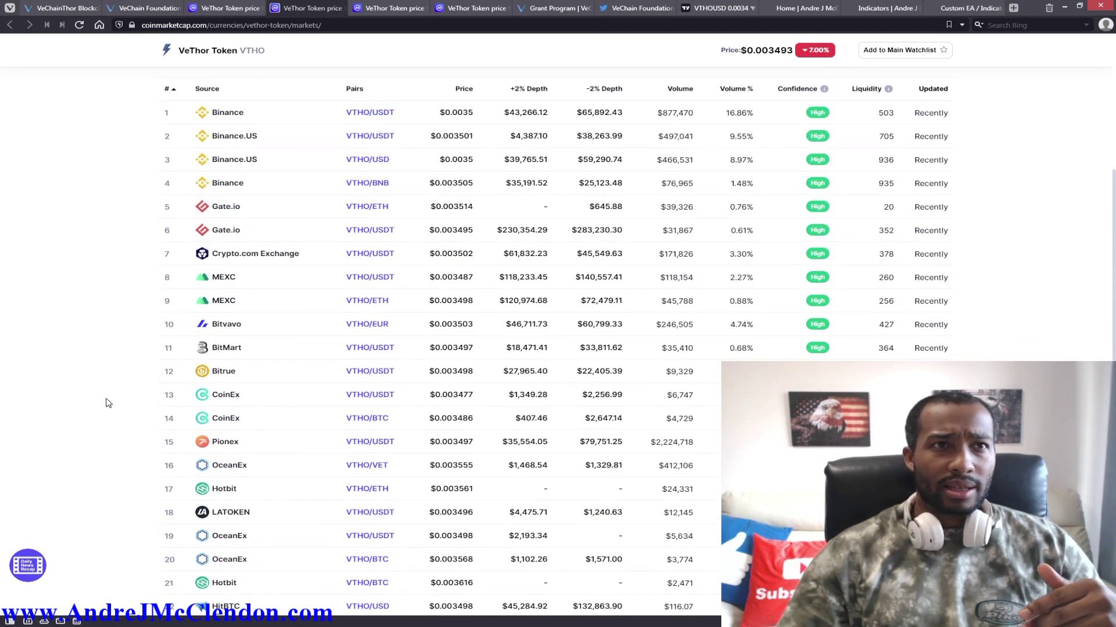
scroll(116, 412, down, 3)
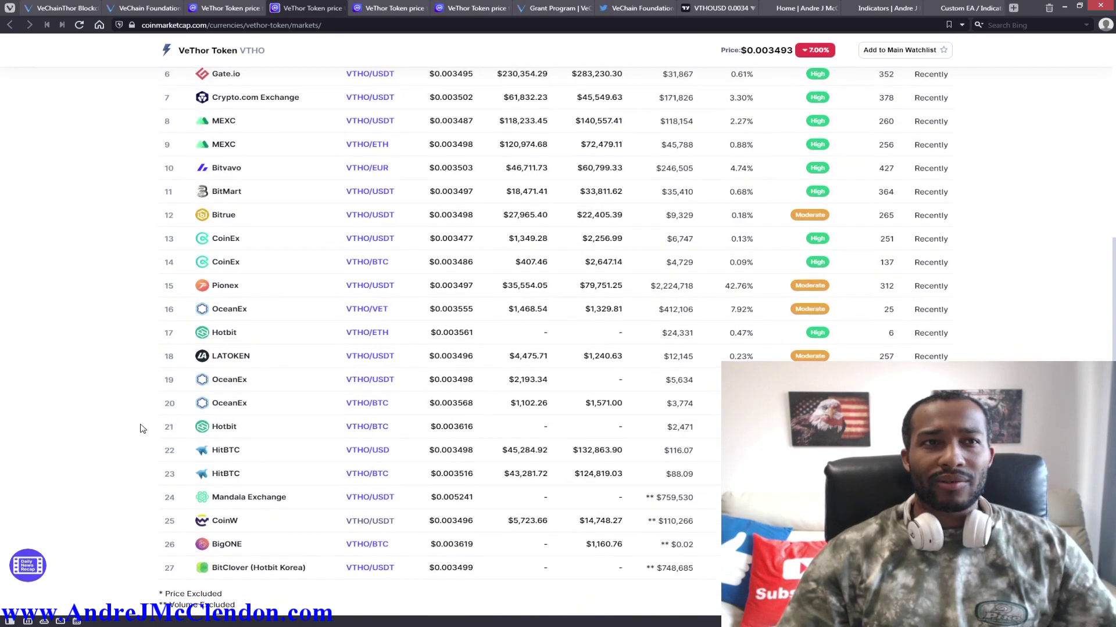
scroll(110, 471, up, 9)
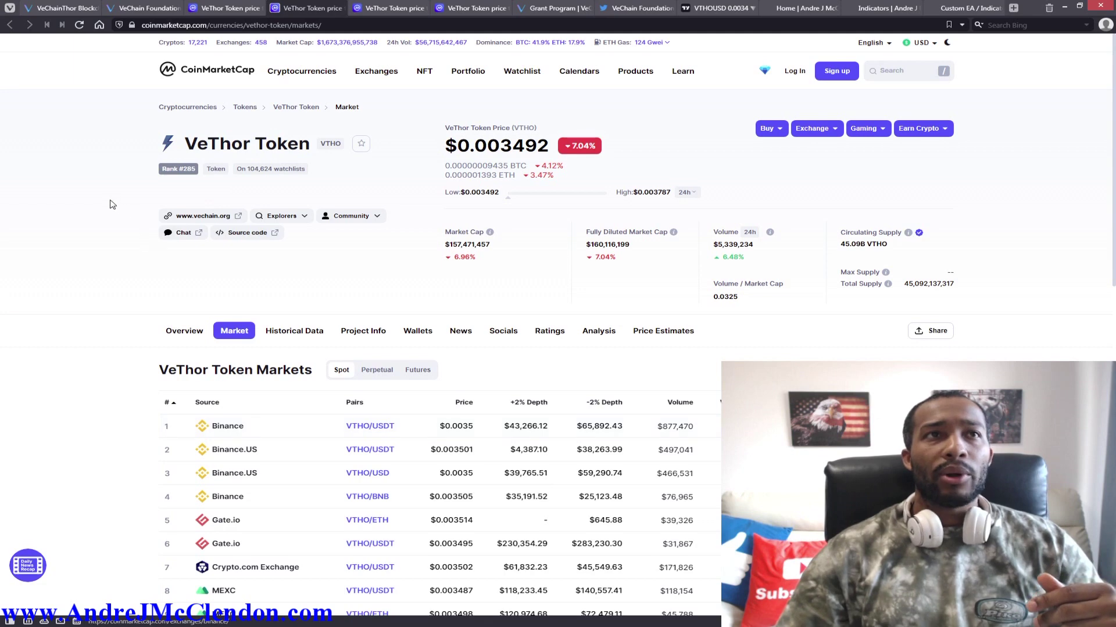
key(ctrl+Tab)
scroll(307, 321, down, 3)
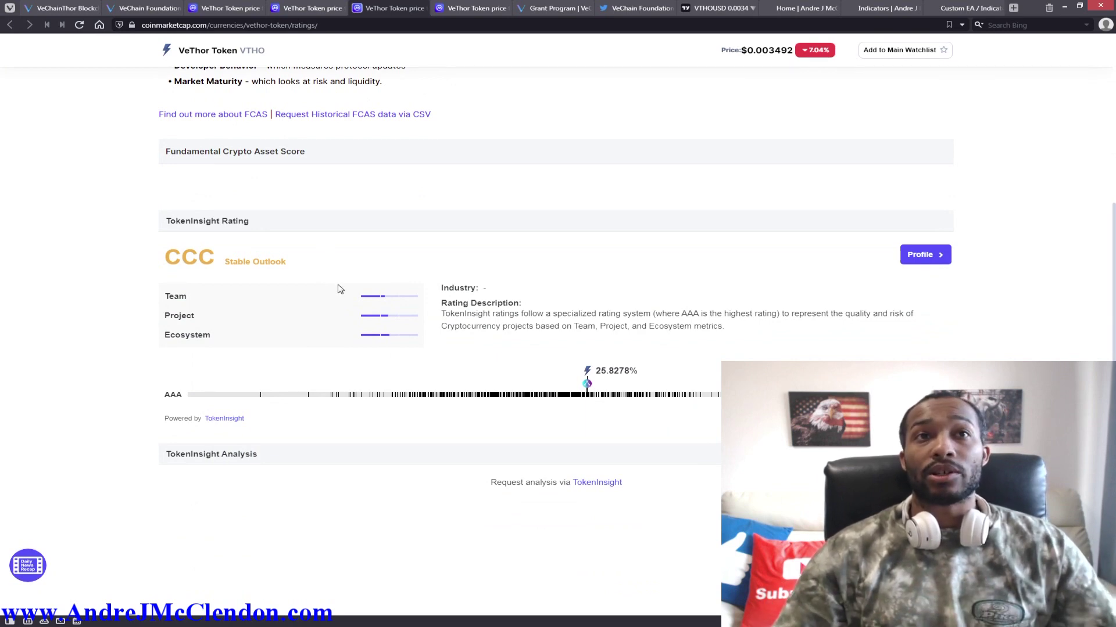
scroll(340, 288, up, 7)
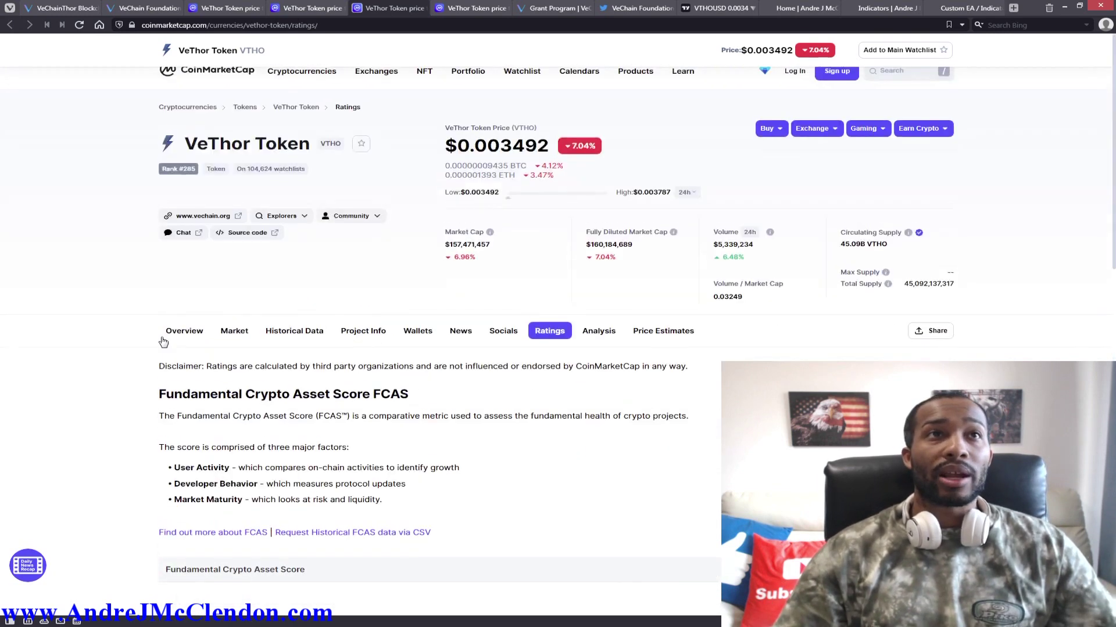
scroll(122, 450, down, 7)
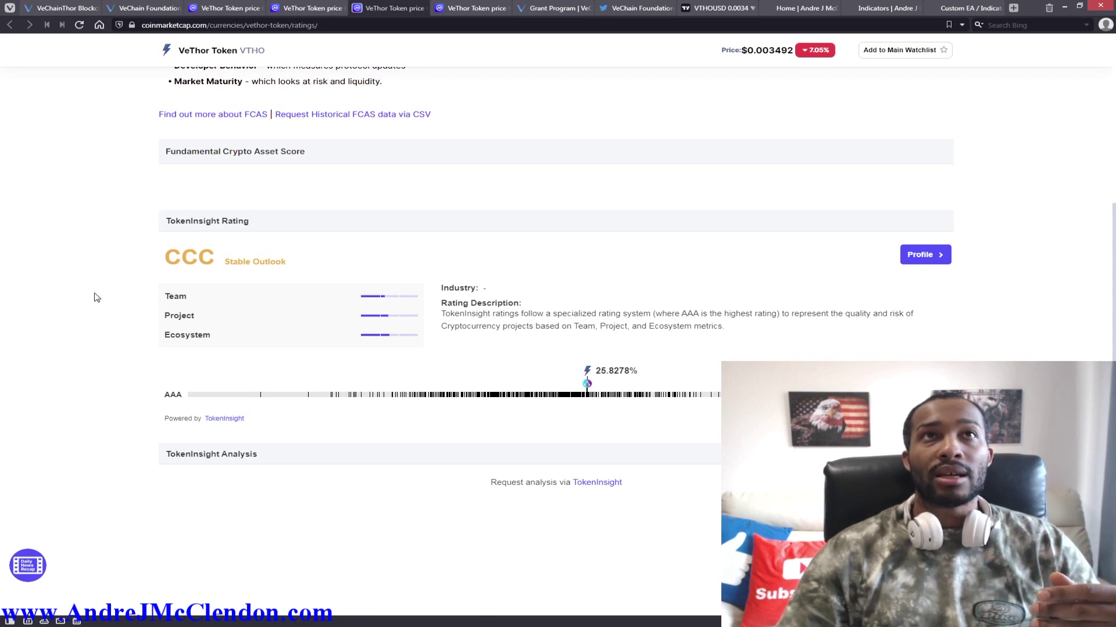
key(alt+Left)
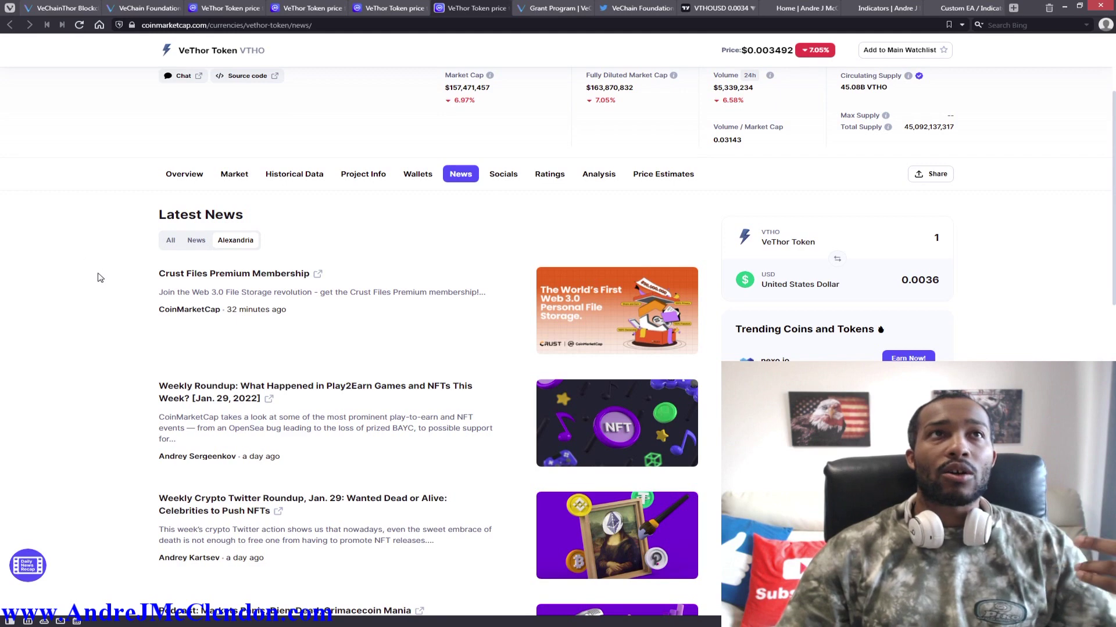
Step: Scroll through the VeThor Token news list, then move on to the VeChain Grant Program page
scroll(131, 325, down, 3)
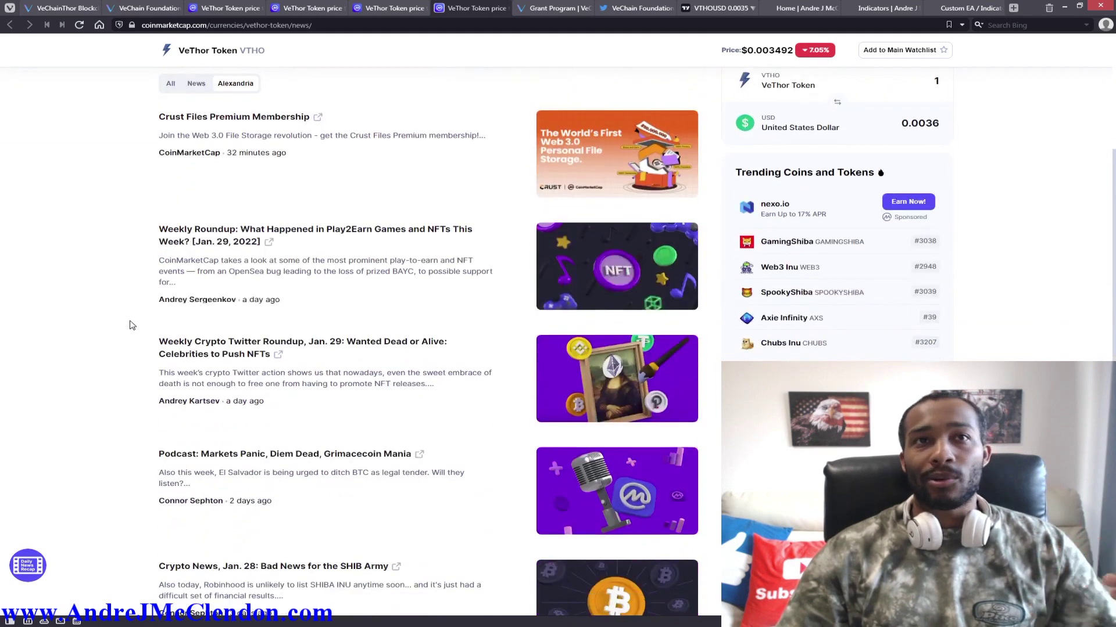
scroll(129, 321, down, 1)
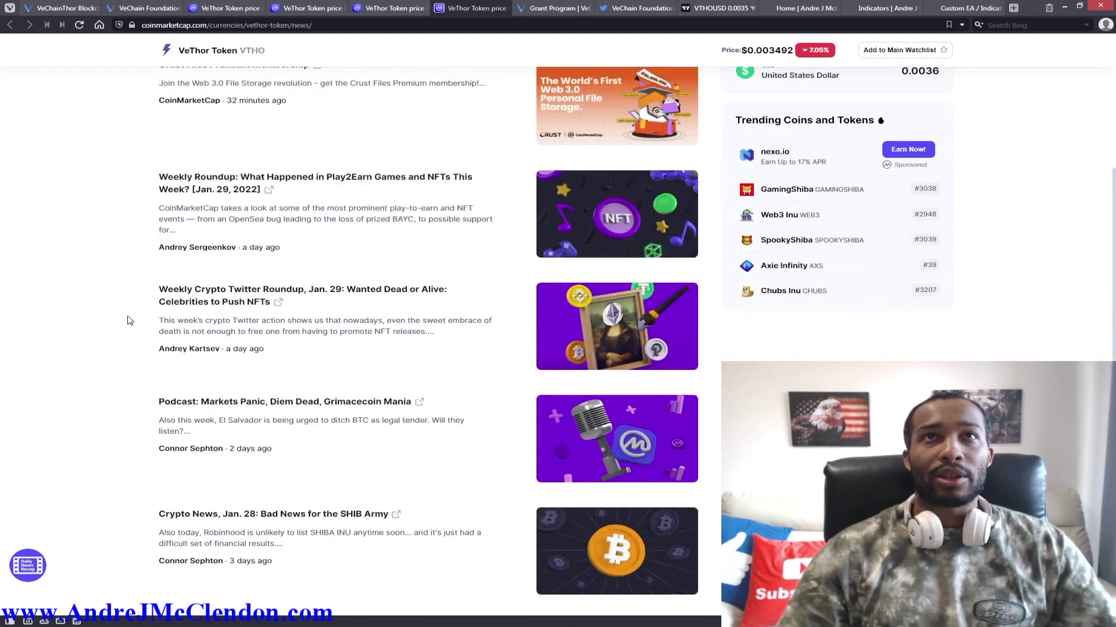
scroll(130, 321, down, 5)
scroll(97, 284, up, 12)
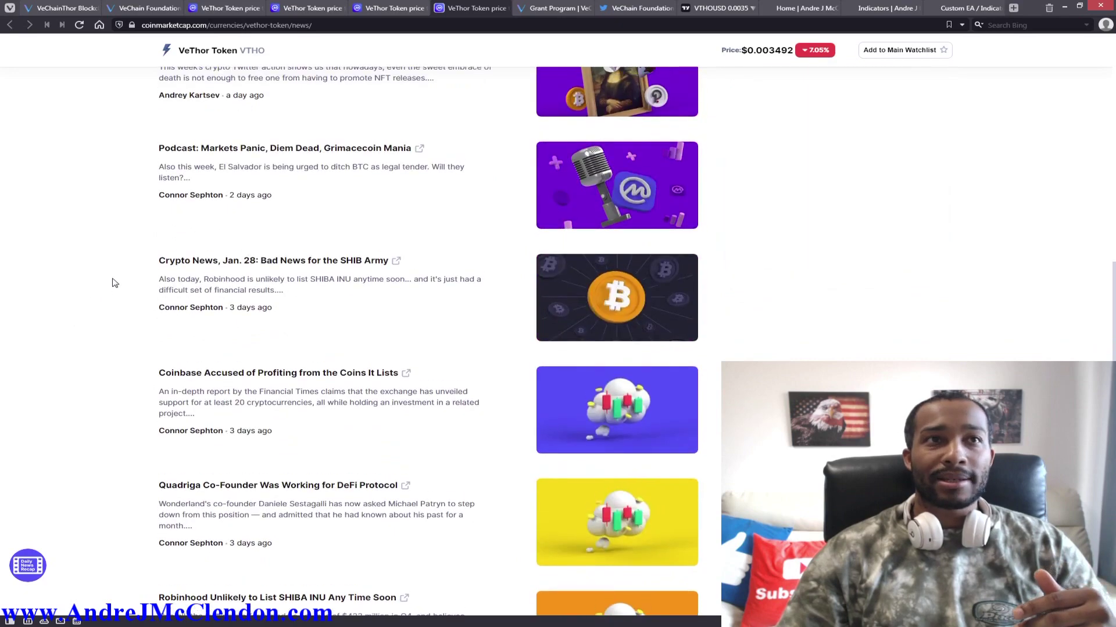
key(ctrl+Tab)
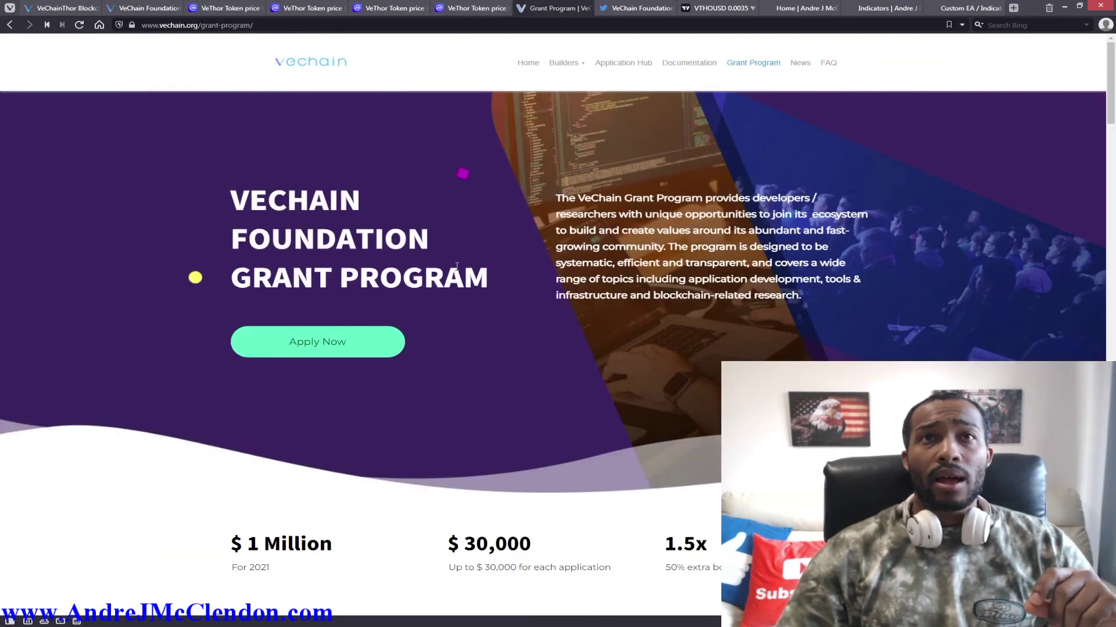
Step: Read down the Grant Program page to the Applications section, then go to VeChain Foundation's Twitter
scroll(447, 250, down, 1)
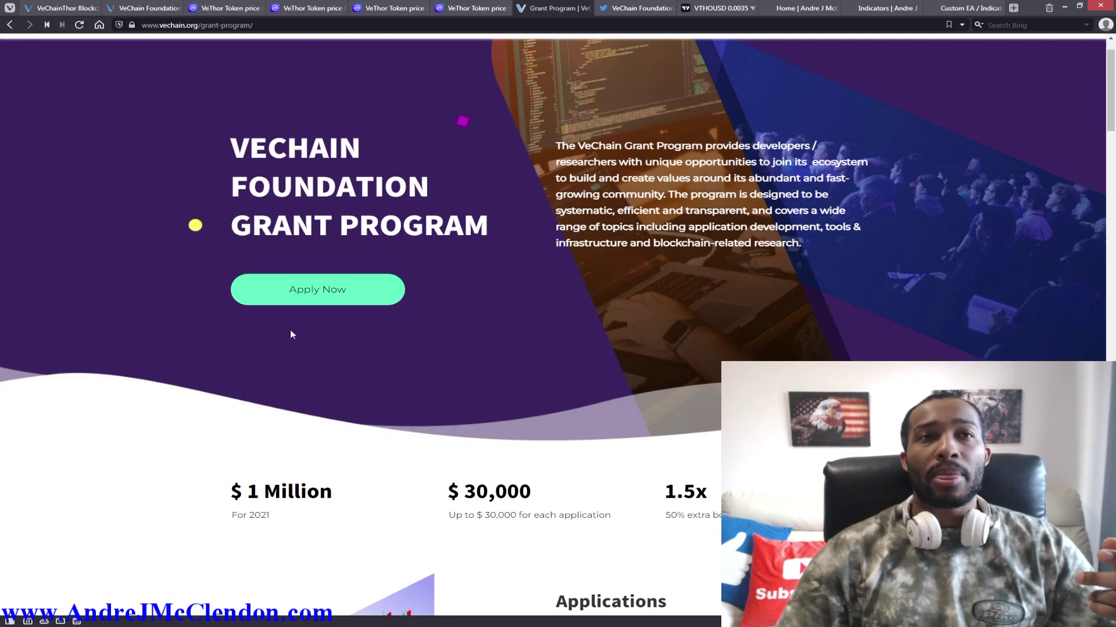
scroll(451, 356, down, 6)
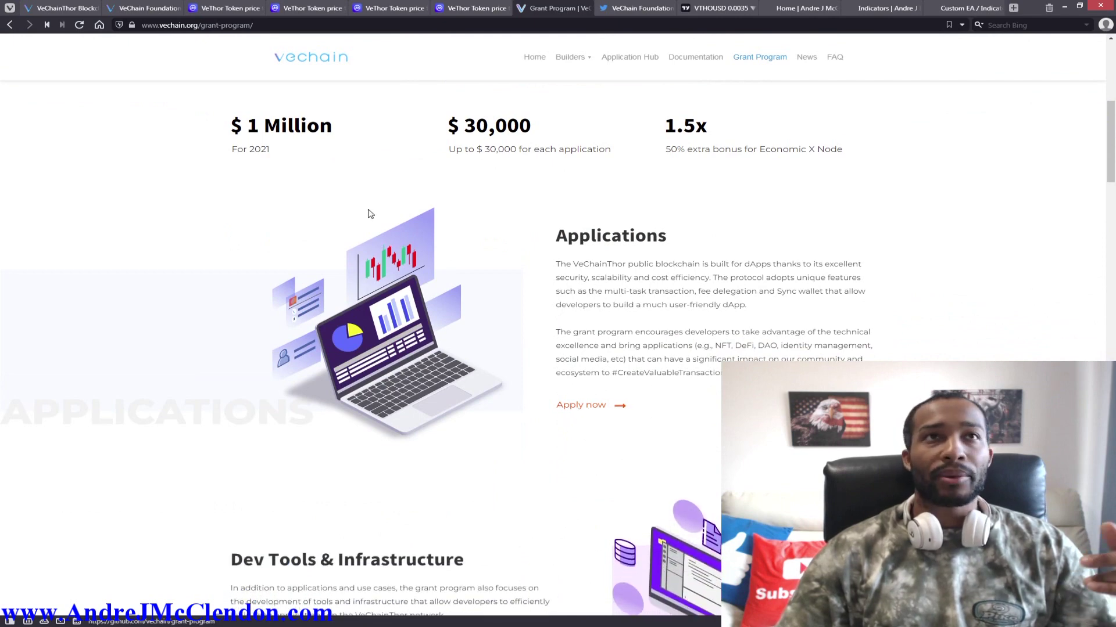
key(ctrl+Tab)
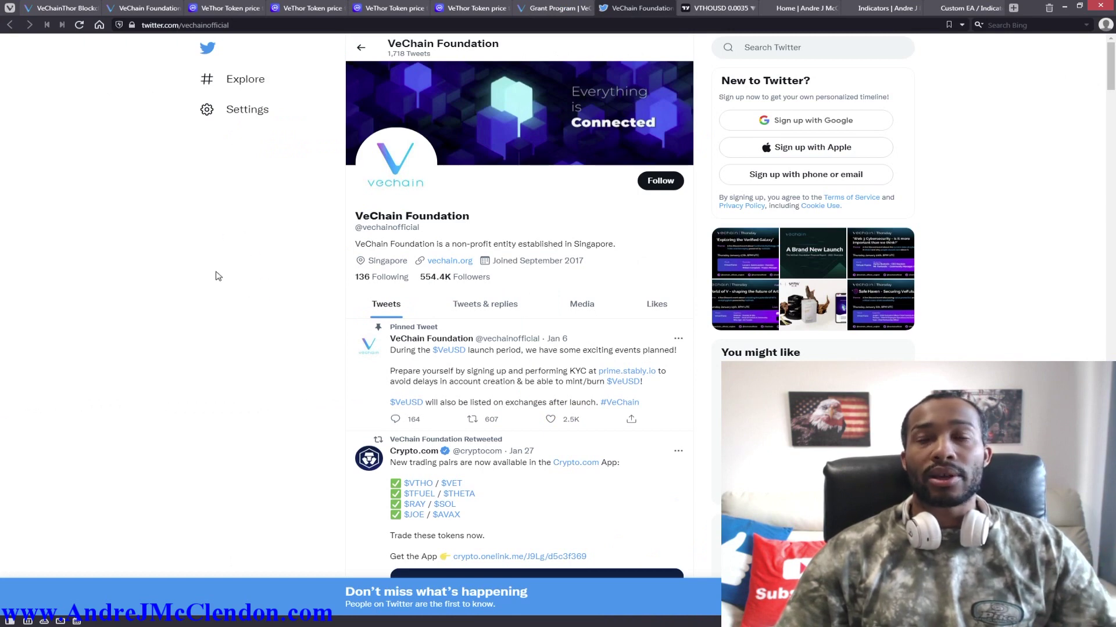
scroll(301, 256, down, 2)
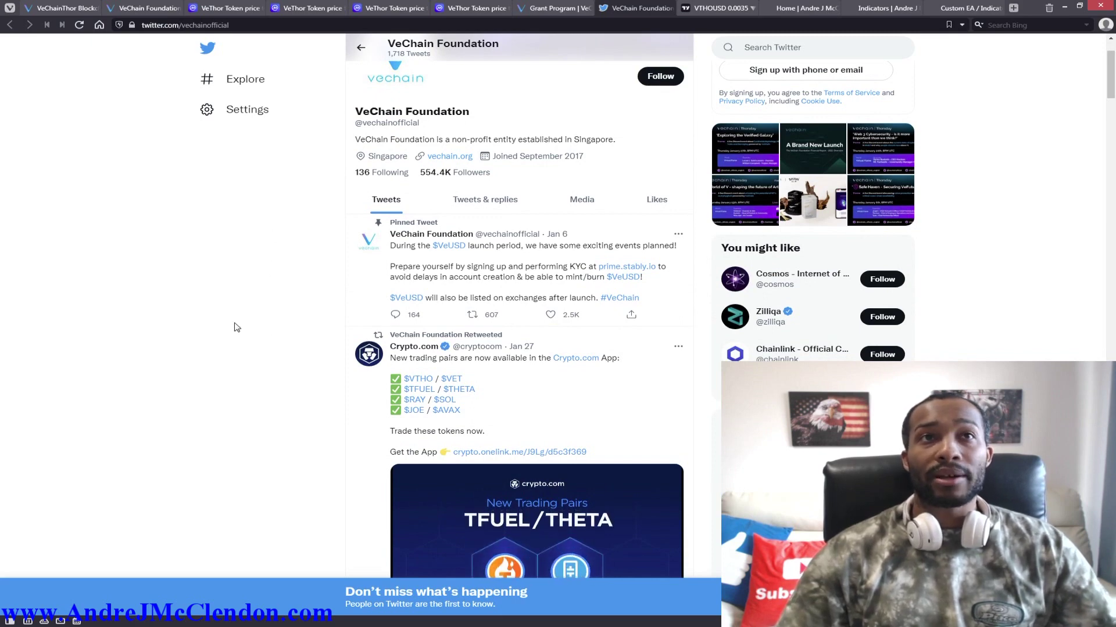
scroll(264, 337, down, 1)
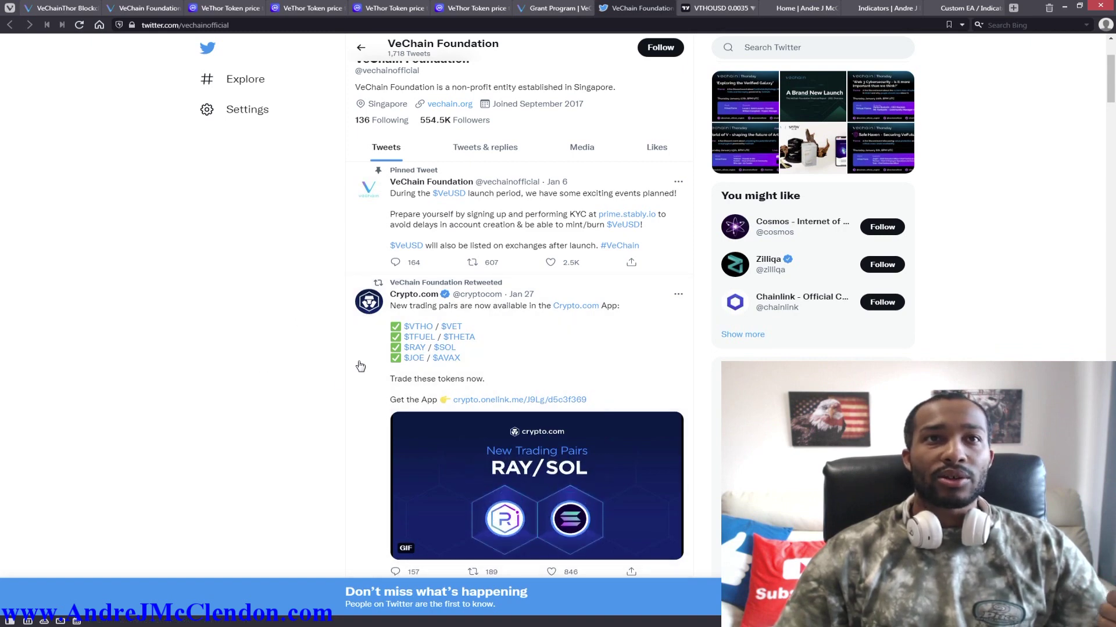
scroll(360, 366, down, 1)
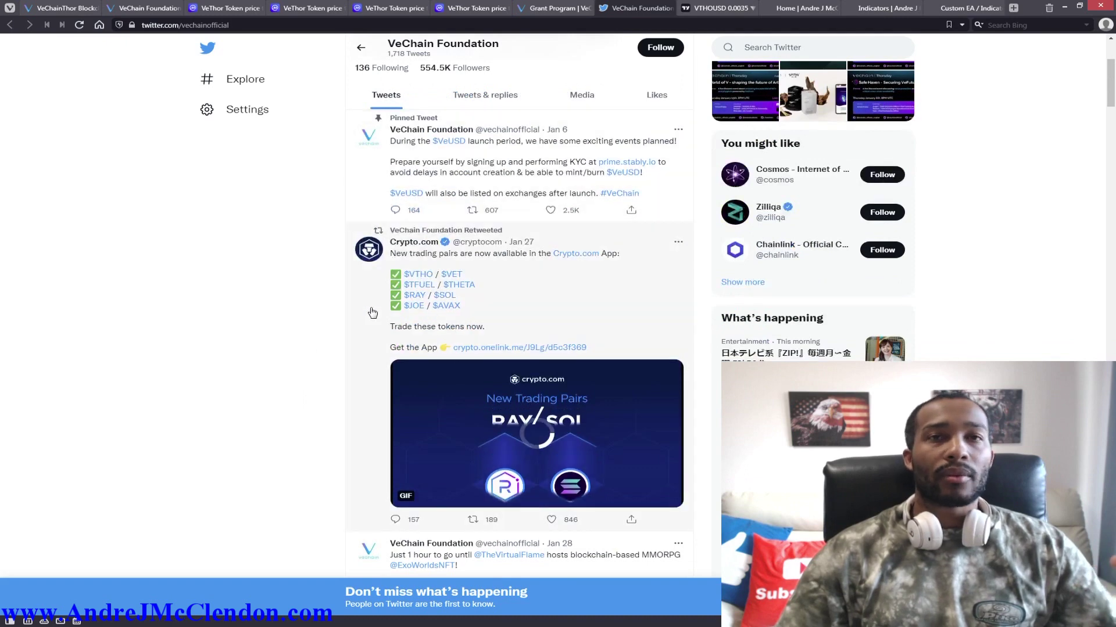
scroll(299, 366, down, 3)
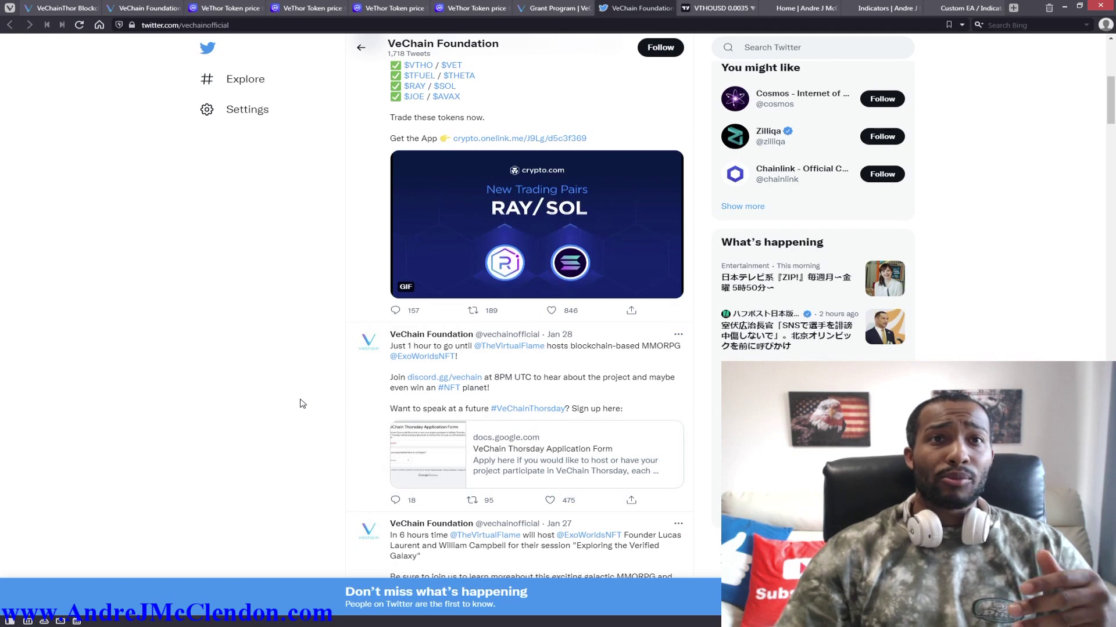
scroll(309, 386, up, 2)
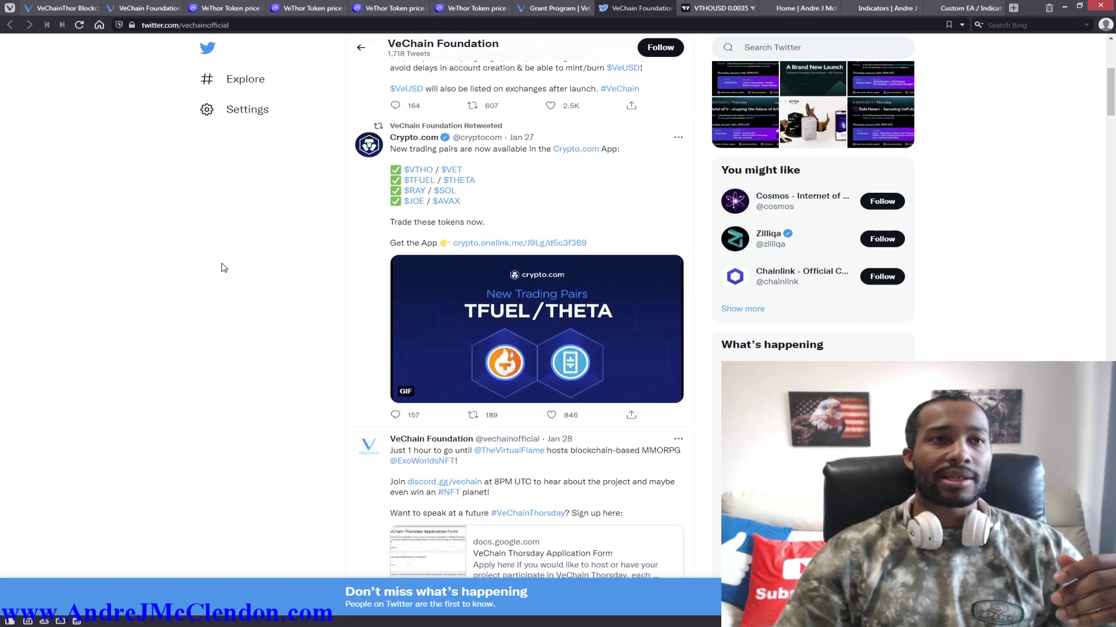
key(ctrl+Tab)
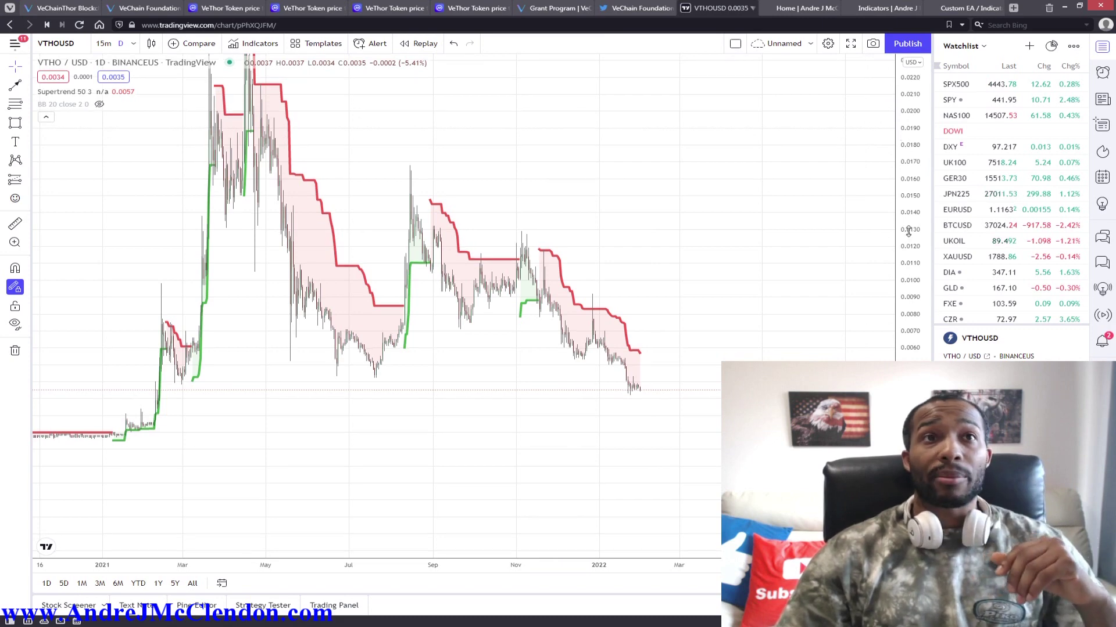
Step: Drag the right price axis down so the full VTHO/USD history fits with space below
drag(916, 174, 905, 308)
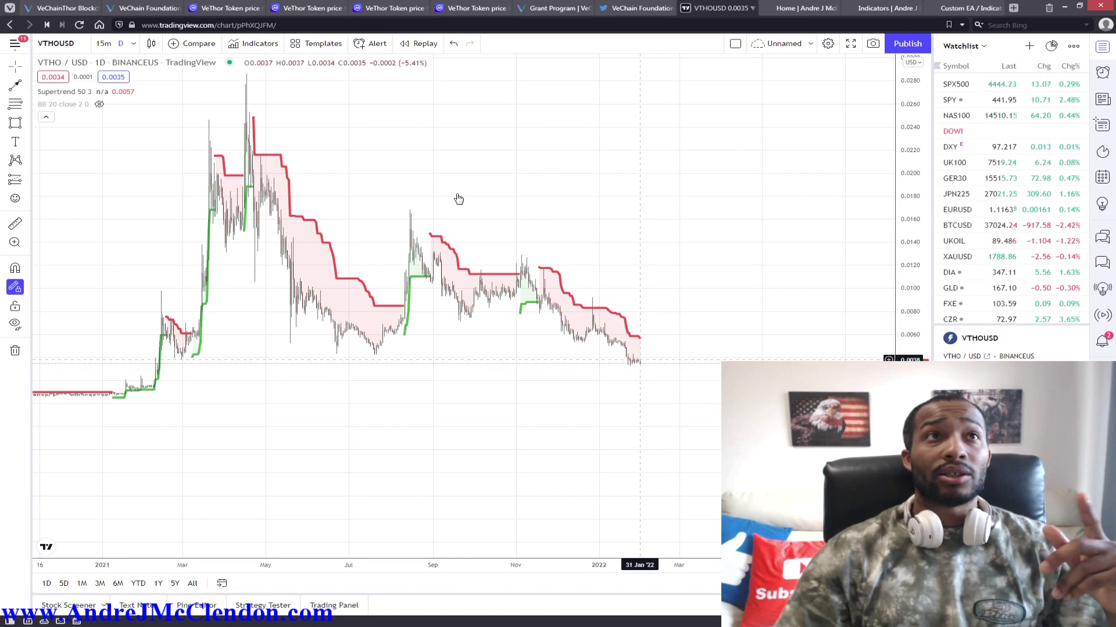
Step: Switch VTHO/USD to 1-month candles and zoom and pan to centre the history from 2018
click(133, 46)
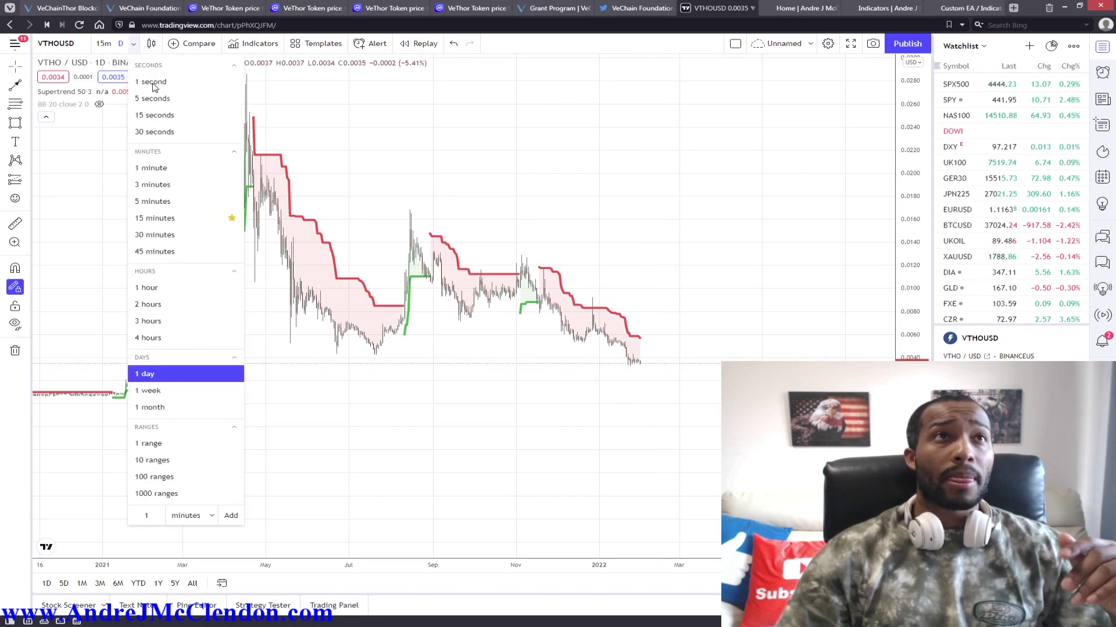
click(154, 408)
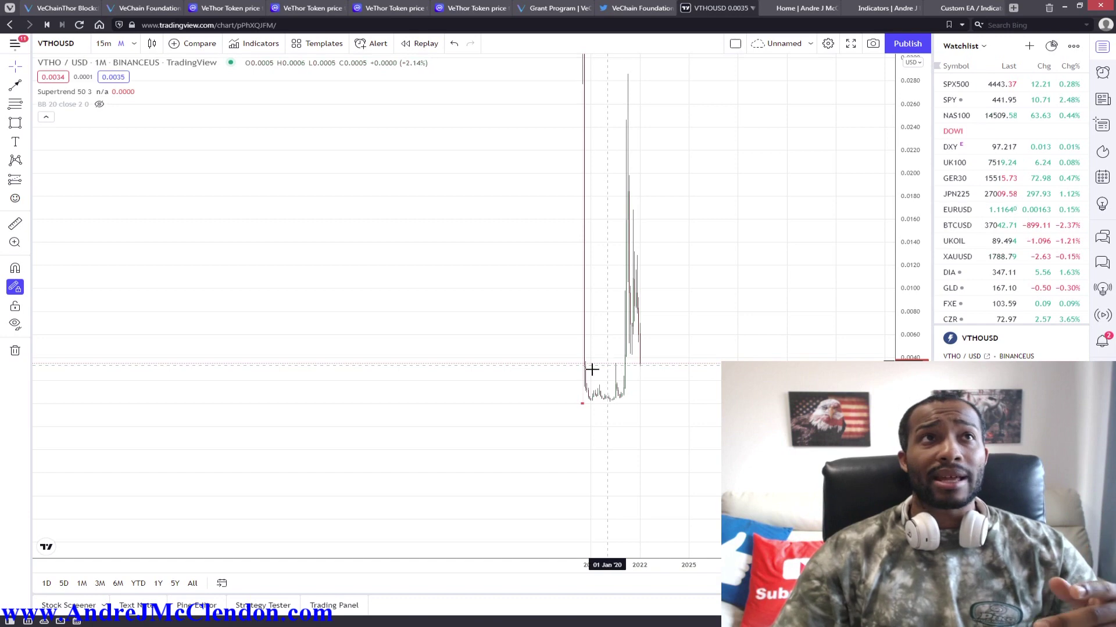
scroll(554, 326, up, 1)
scroll(555, 327, up, 5)
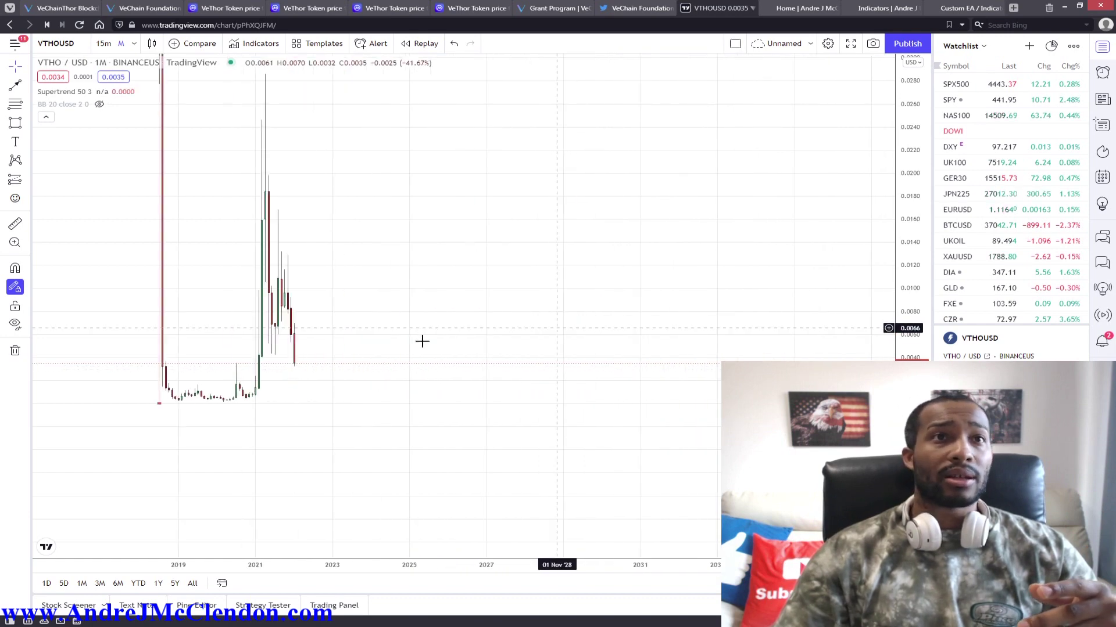
drag(481, 294, 541, 293)
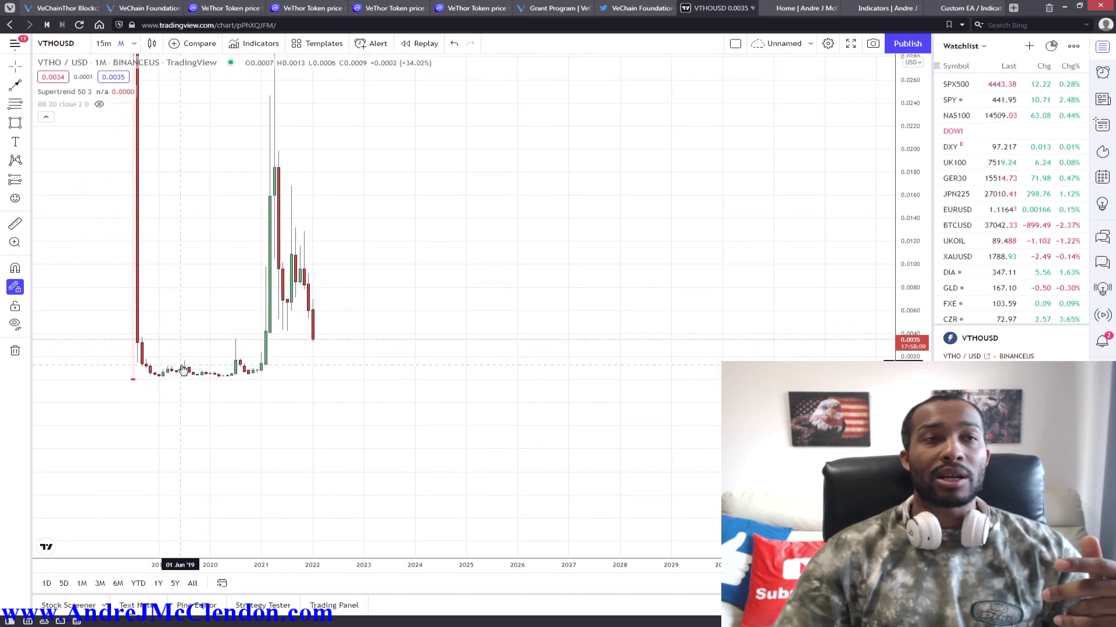
Step: Switch the chart back to 1-day candles and zoom out to show 2021 through early 2022
click(134, 44)
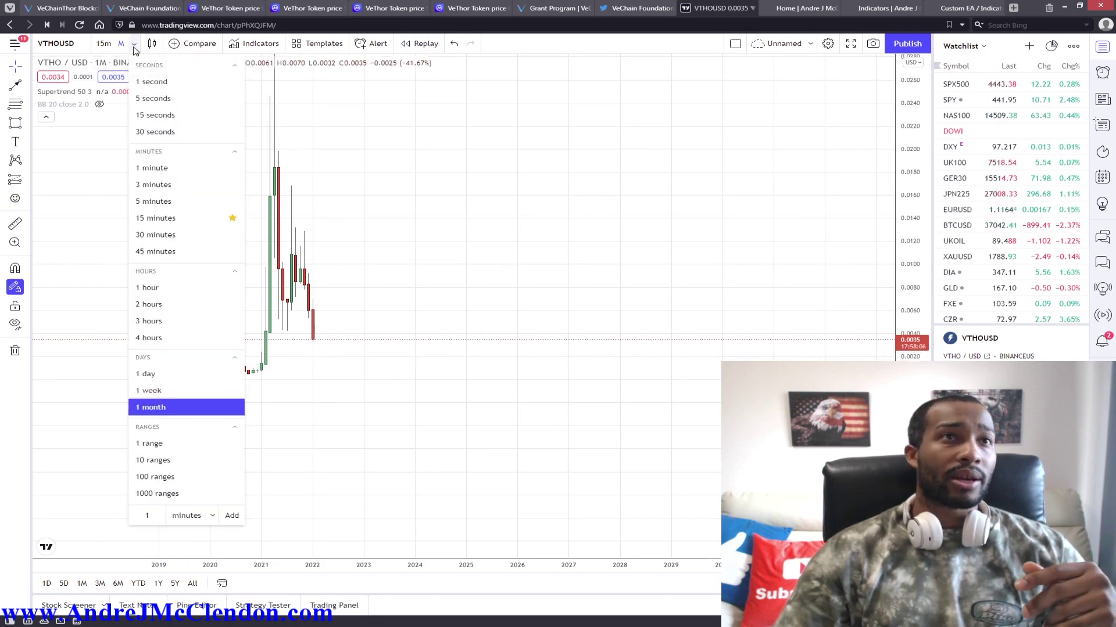
click(168, 377)
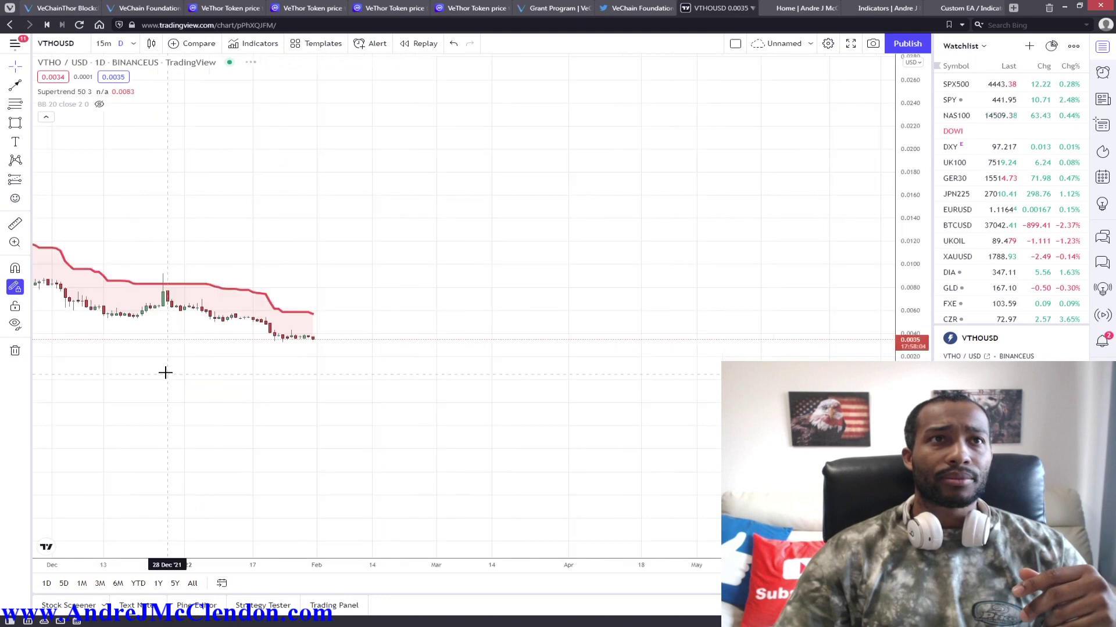
scroll(224, 346, down, 6)
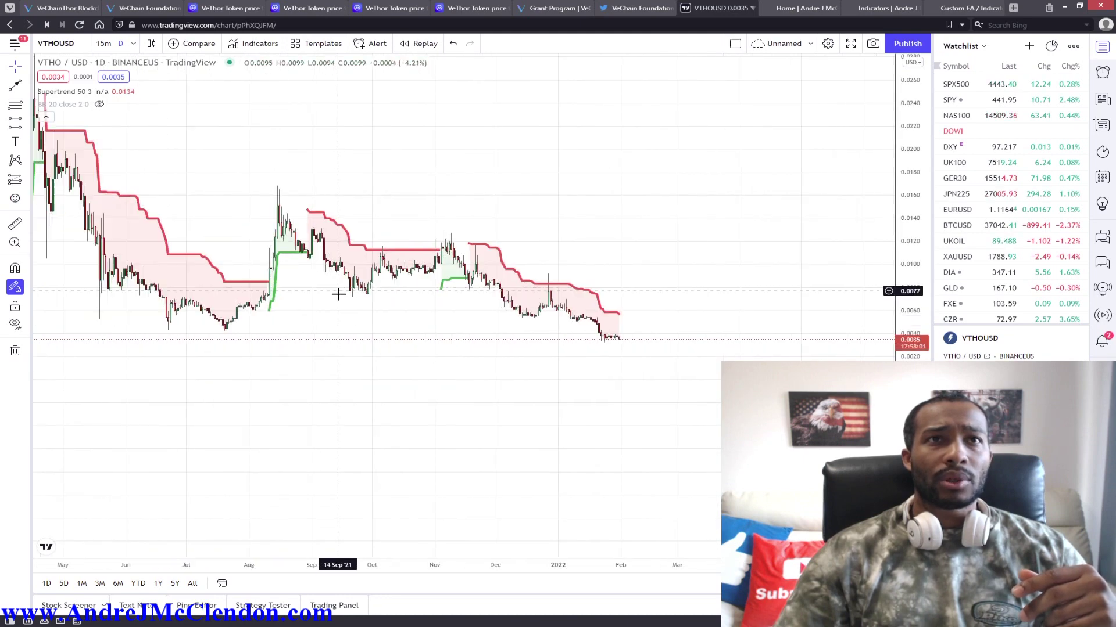
scroll(337, 295, down, 3)
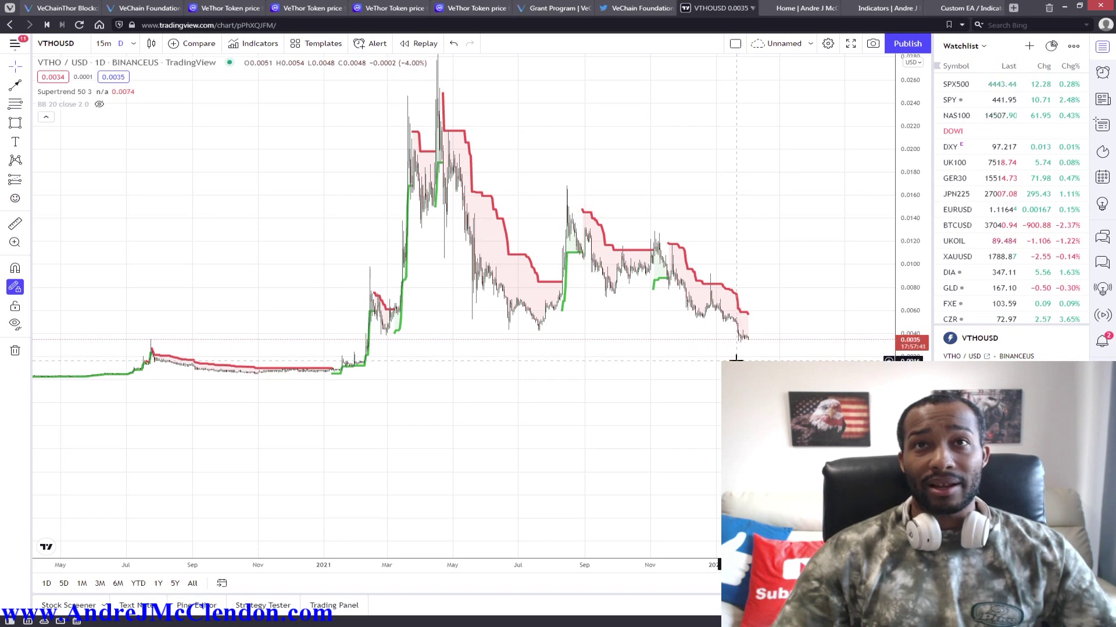
Step: Stretch the price scale vertically so the daily candles appear taller
scroll(734, 357, up, 3)
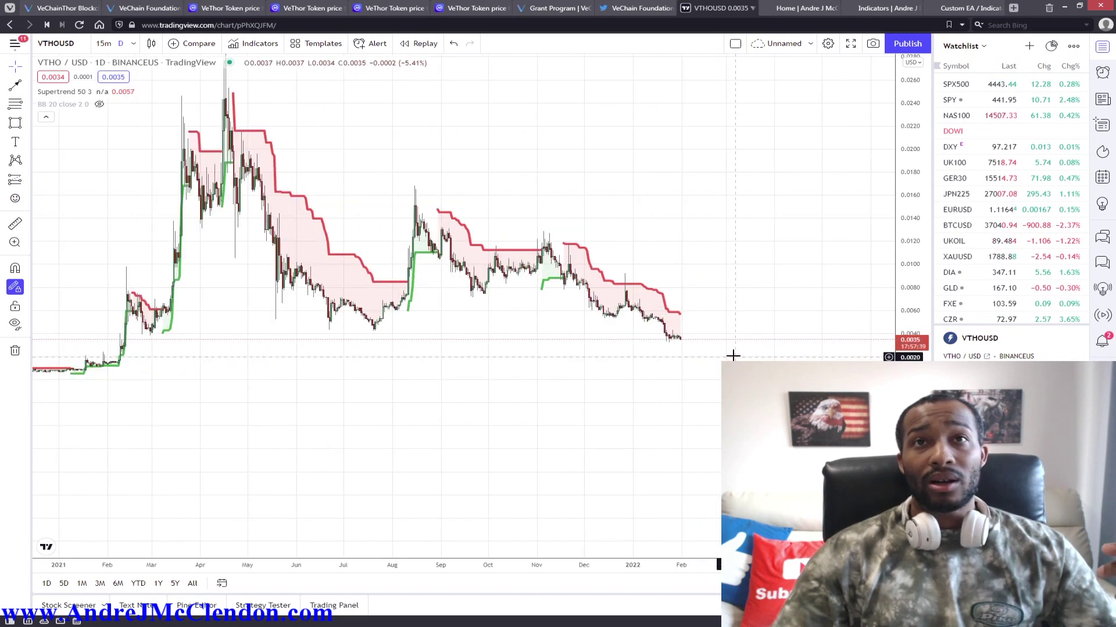
drag(911, 320, 859, 275)
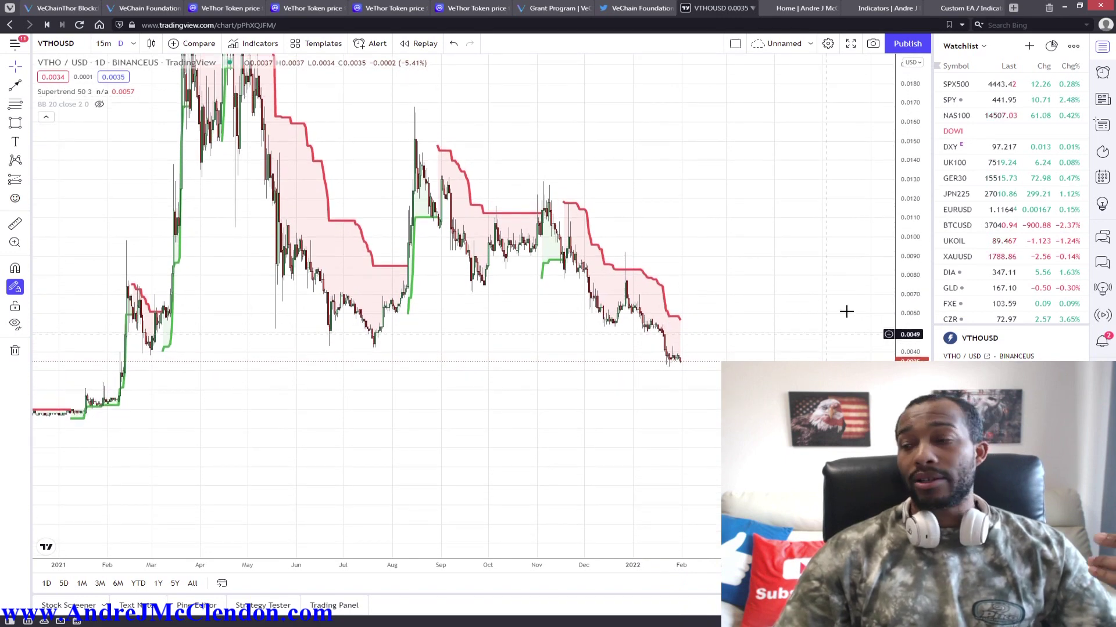
drag(912, 331, 918, 221)
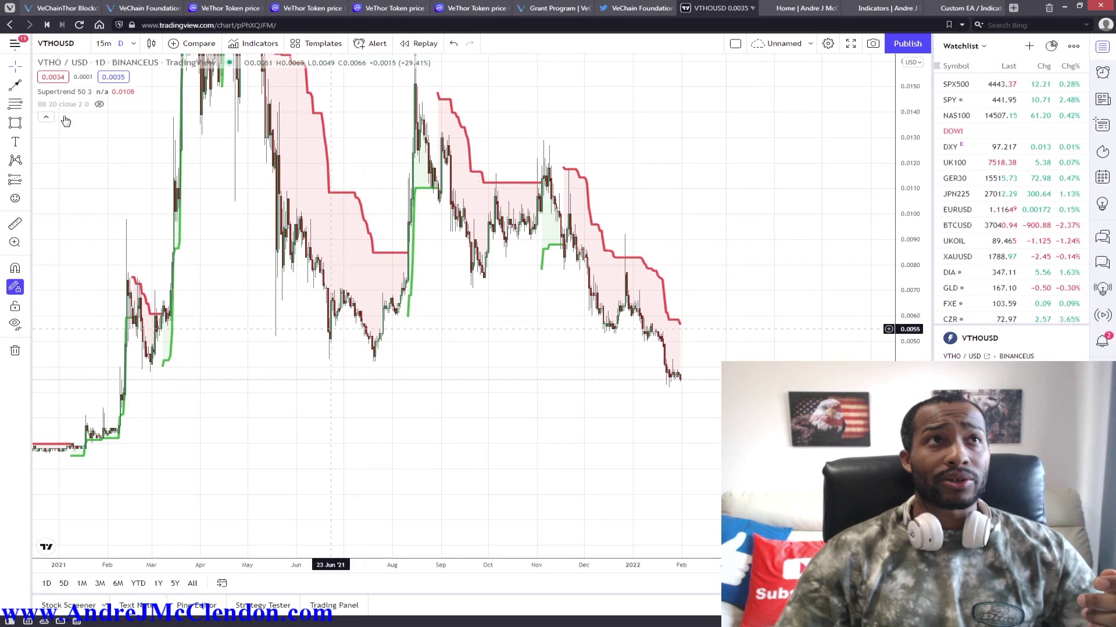
click(15, 123)
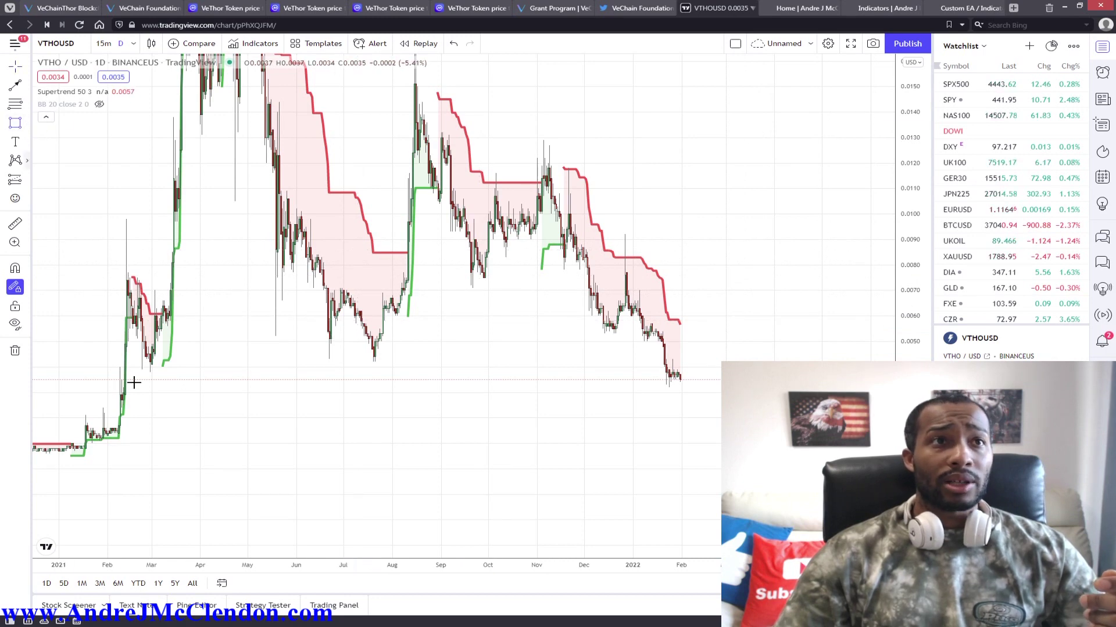
Step: Draw the purple zone from the mid-January 2021 lows to about 10 February 2022, deleting a stray rectangle
click(82, 423)
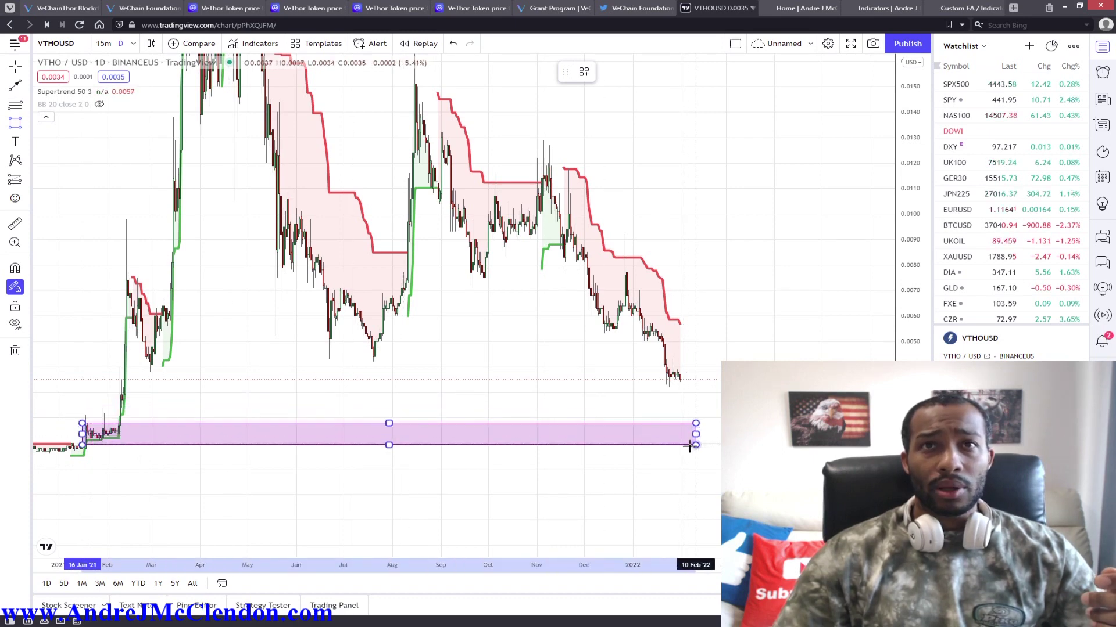
click(694, 445)
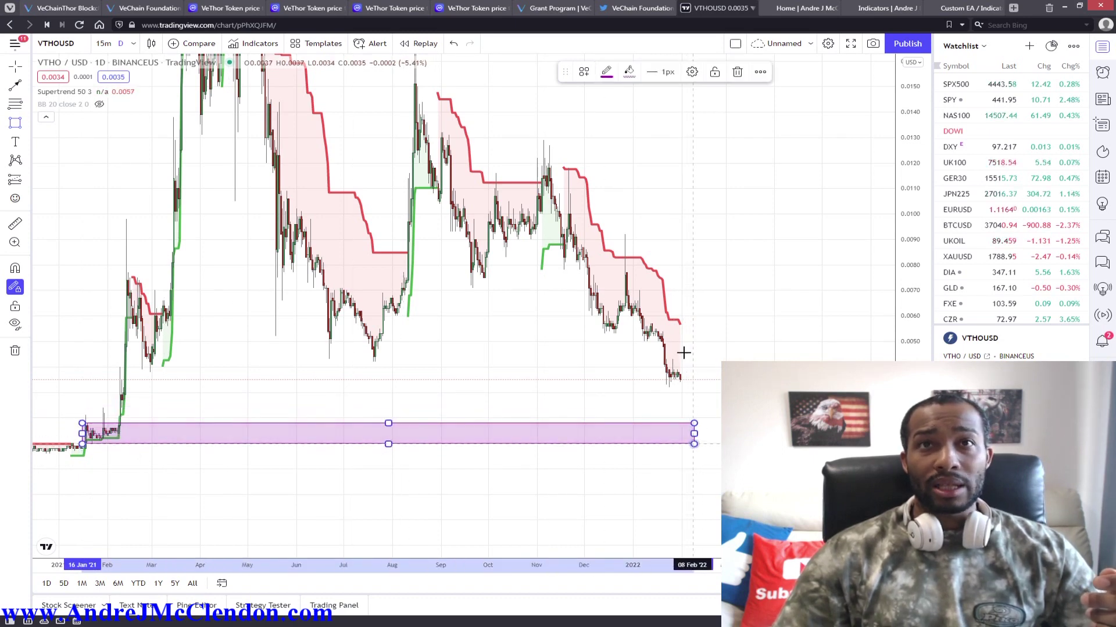
click(742, 325)
click(714, 282)
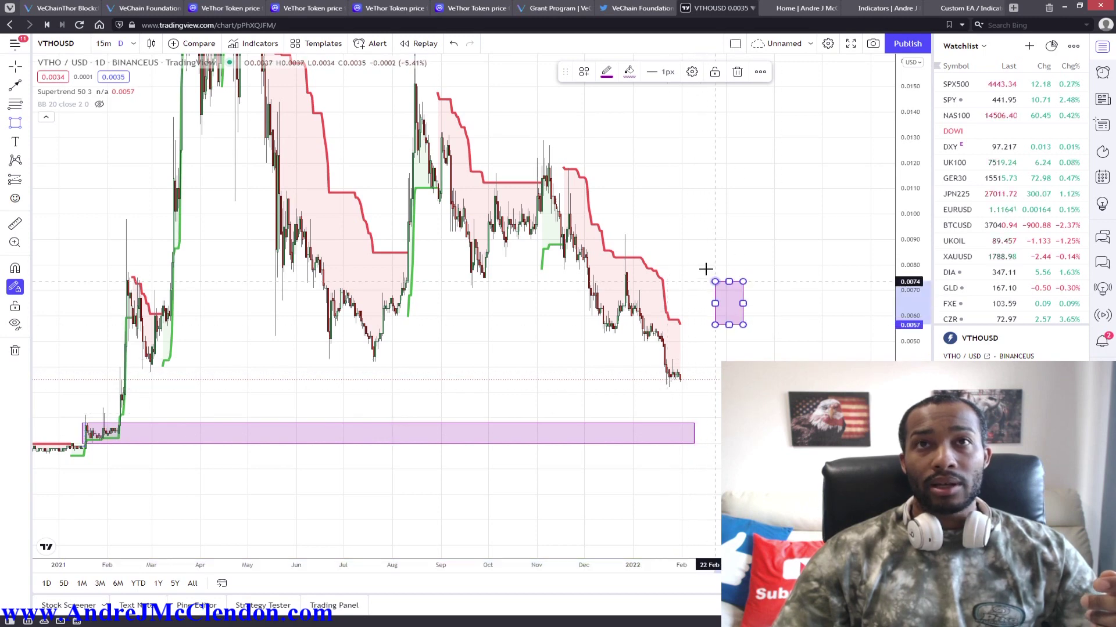
key(Delete)
Step: Pan and stretch the view, shifting the chart left to leave room for projections
drag(697, 281, 644, 219)
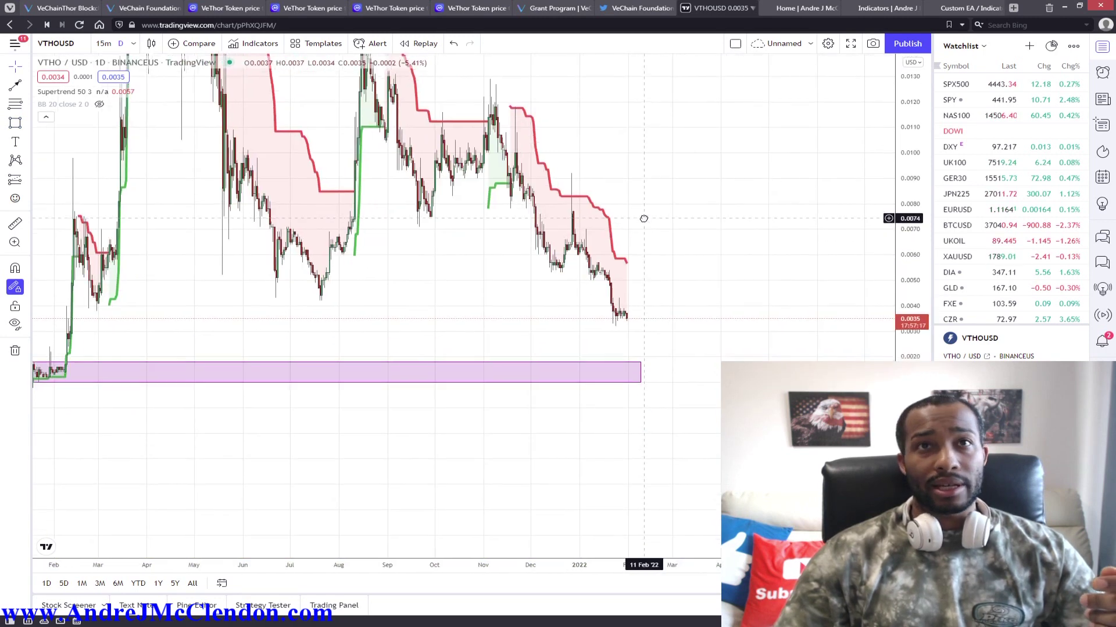
drag(897, 239, 884, 273)
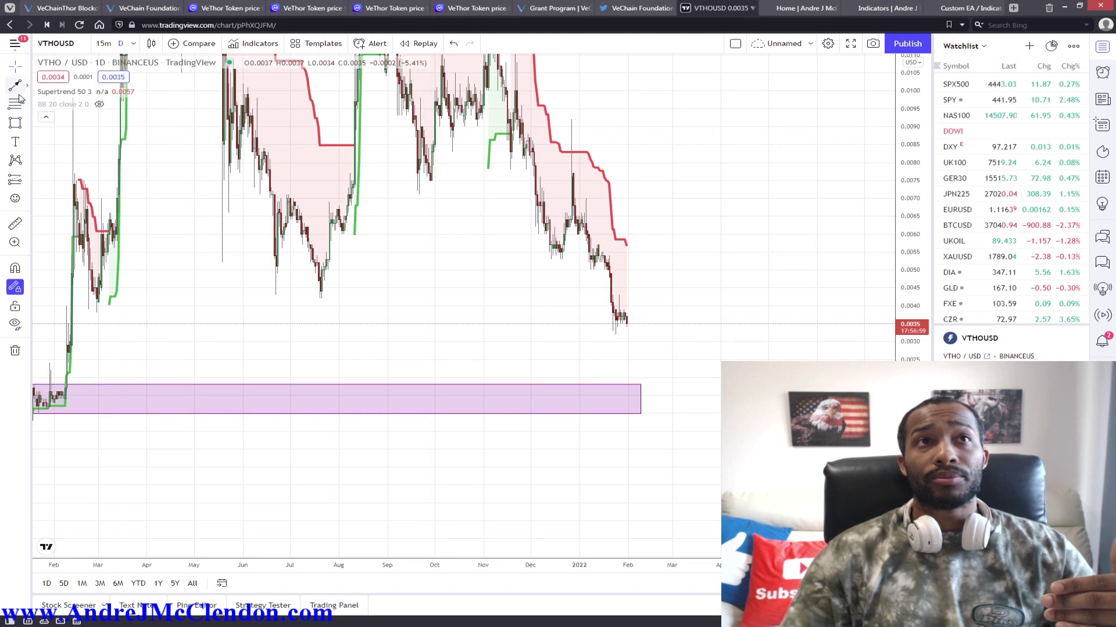
drag(391, 289, 361, 285)
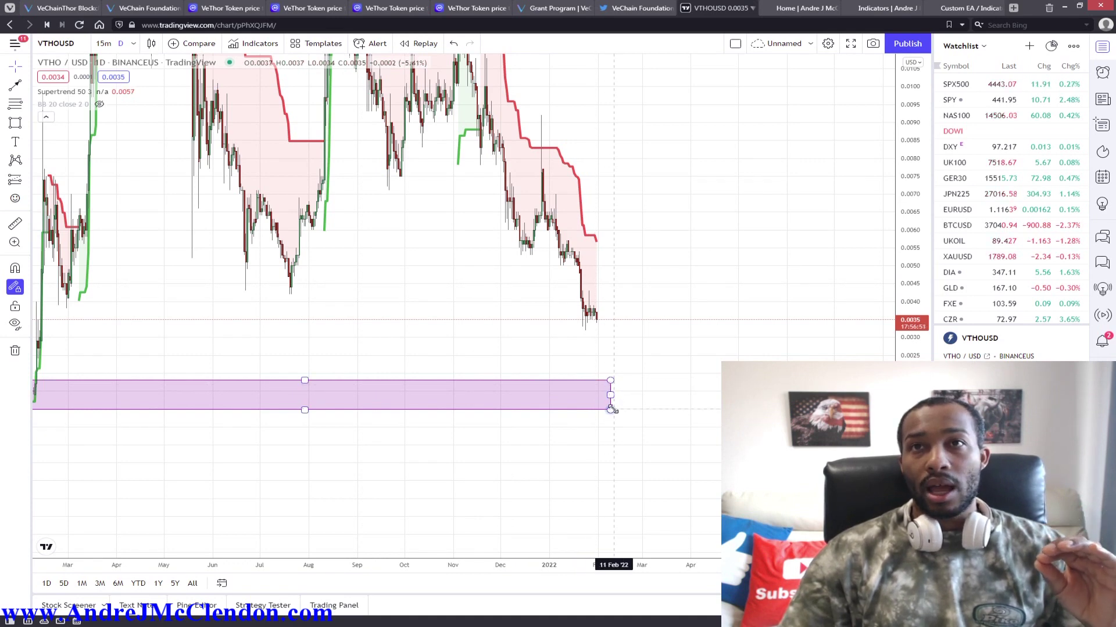
click(610, 409)
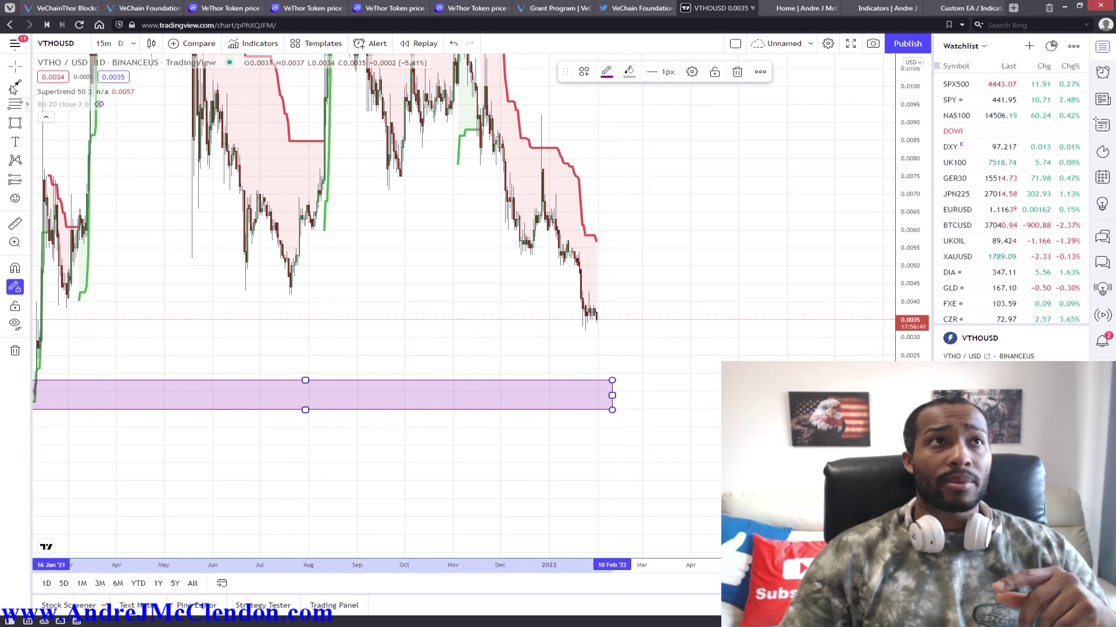
Step: Draw blue arrows from the last candle down into the purple zone, bouncing up, then heading lower
click(407, 233)
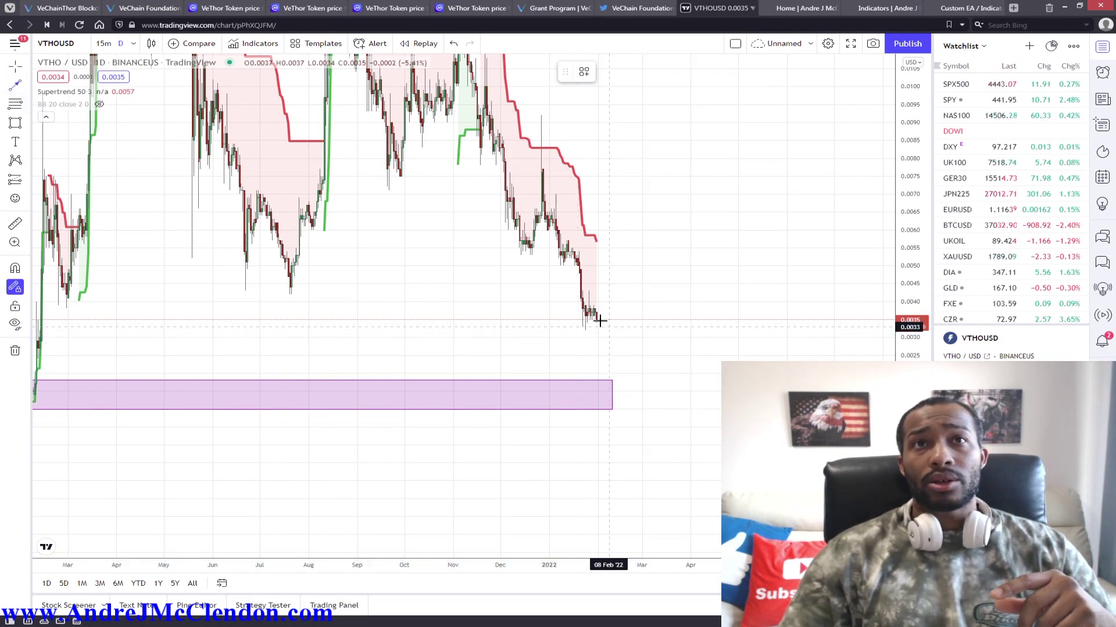
mouse_move(600, 321)
mouse_down()
mouse_move(600, 395)
mouse_move(616, 396)
mouse_up()
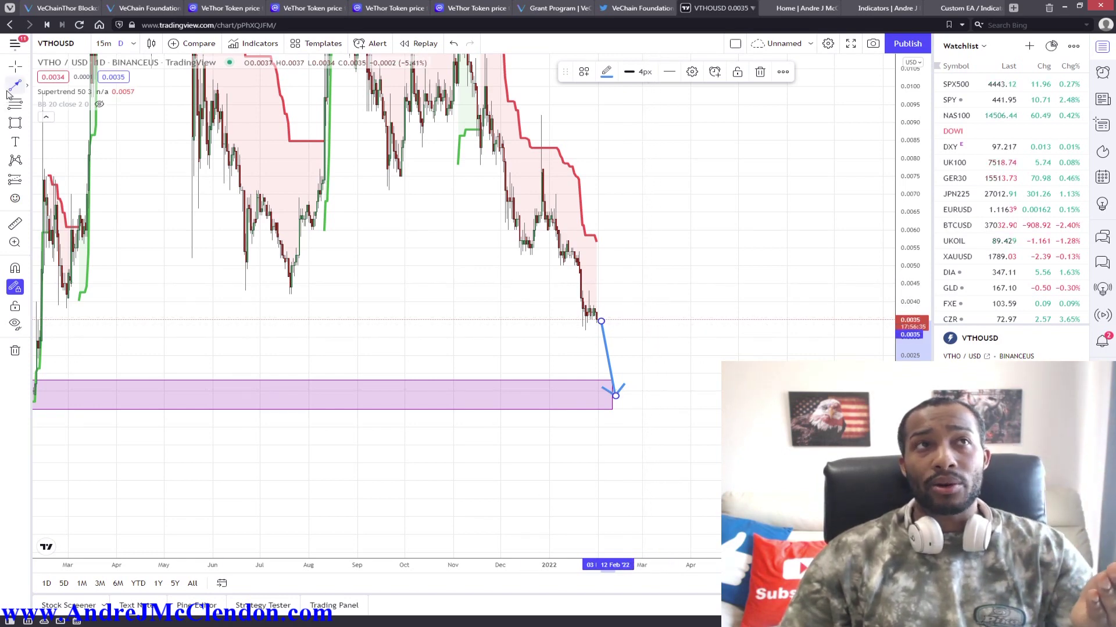
click(27, 86)
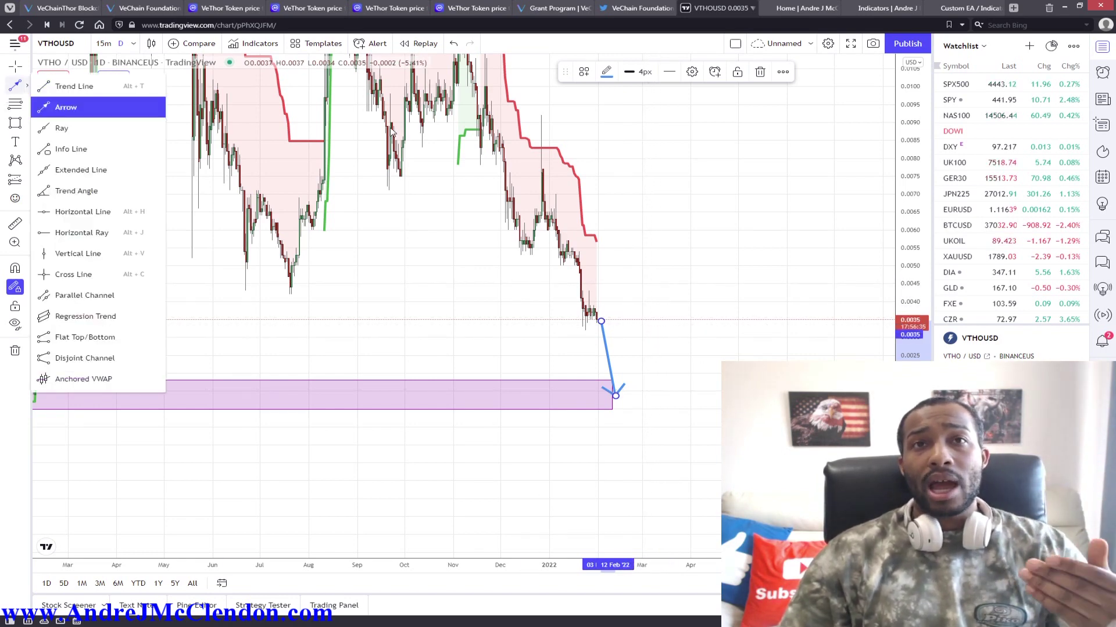
click(625, 397)
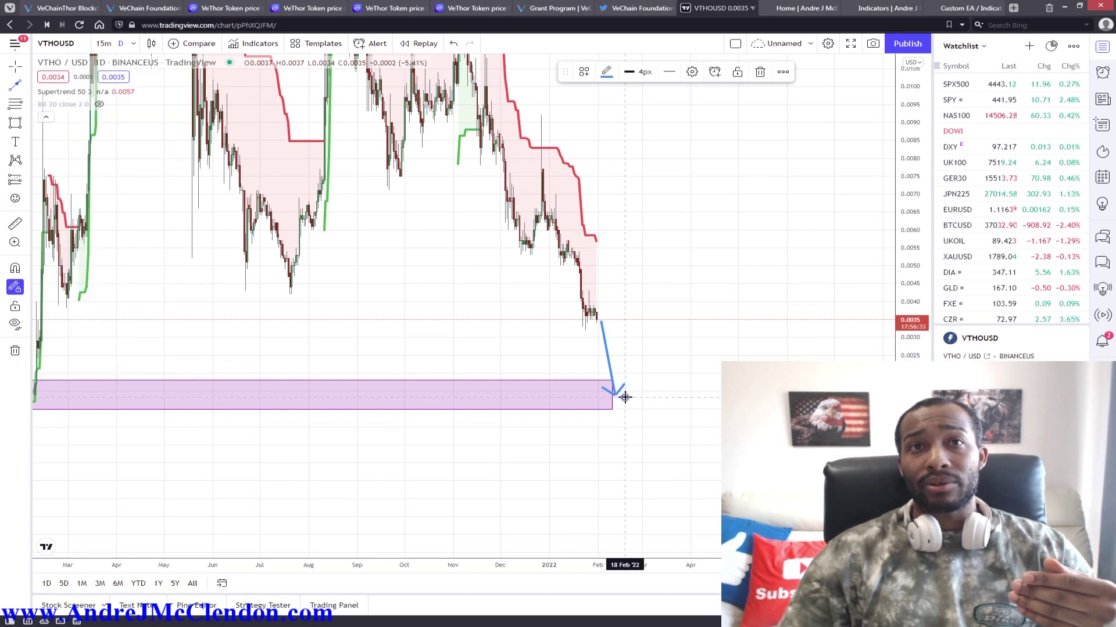
click(637, 352)
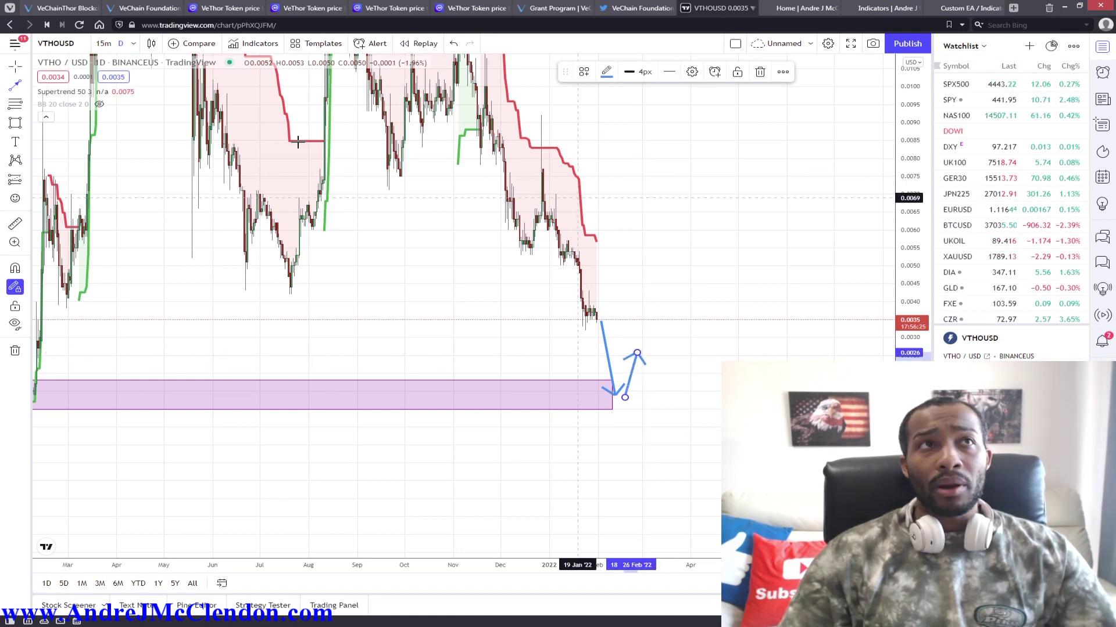
click(27, 86)
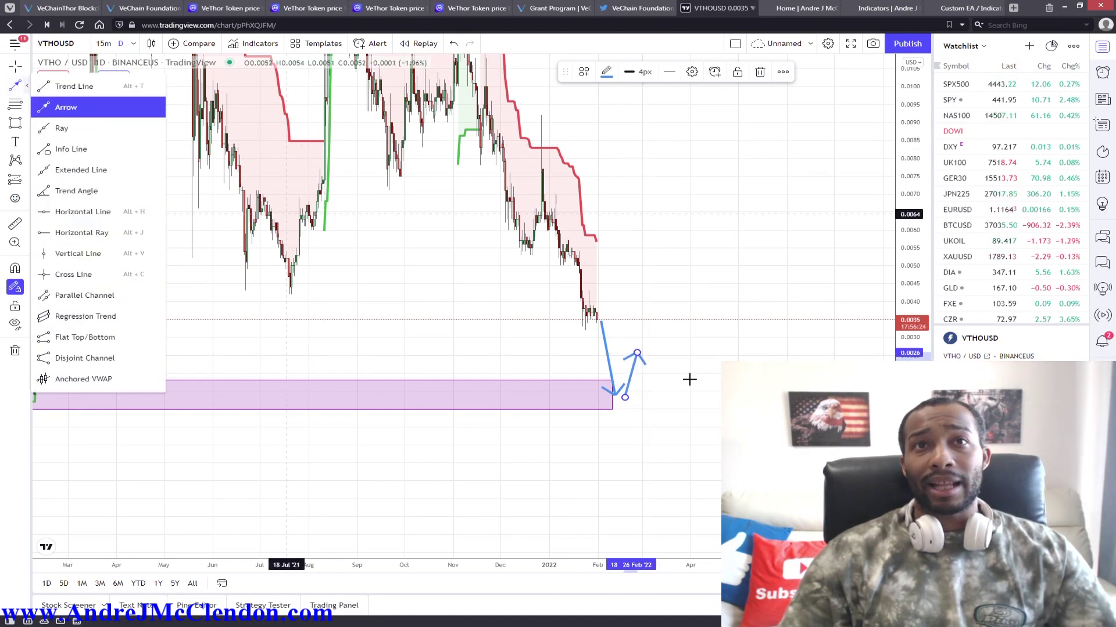
click(646, 356)
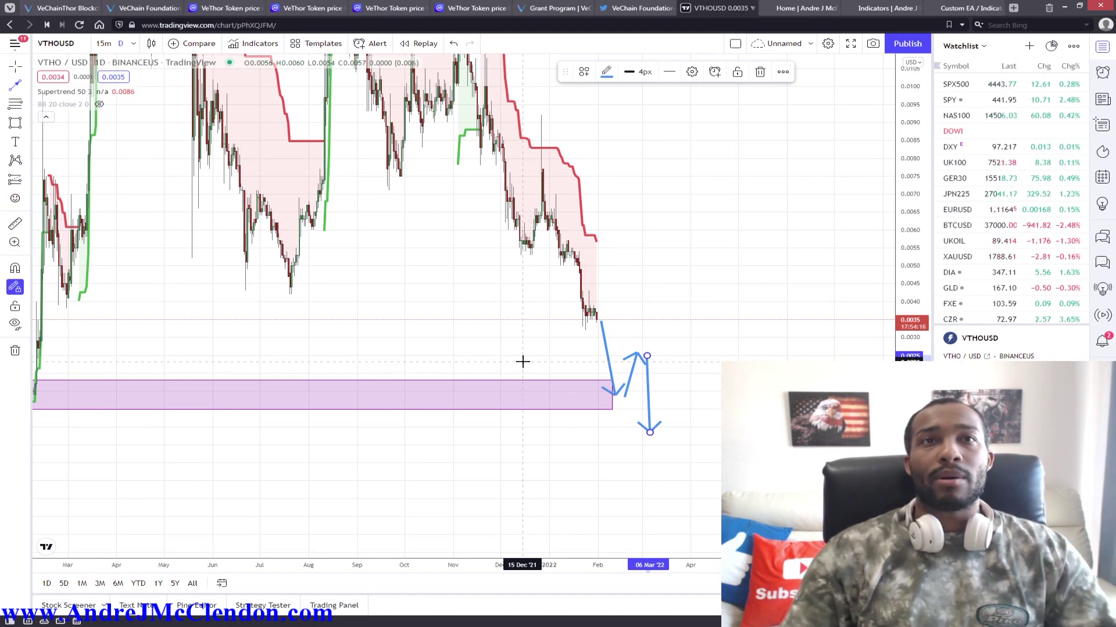
Step: Browse the site's home page and two pages of free indicators, then start the custom indicator request form at the Phone field
key(ctrl+Tab)
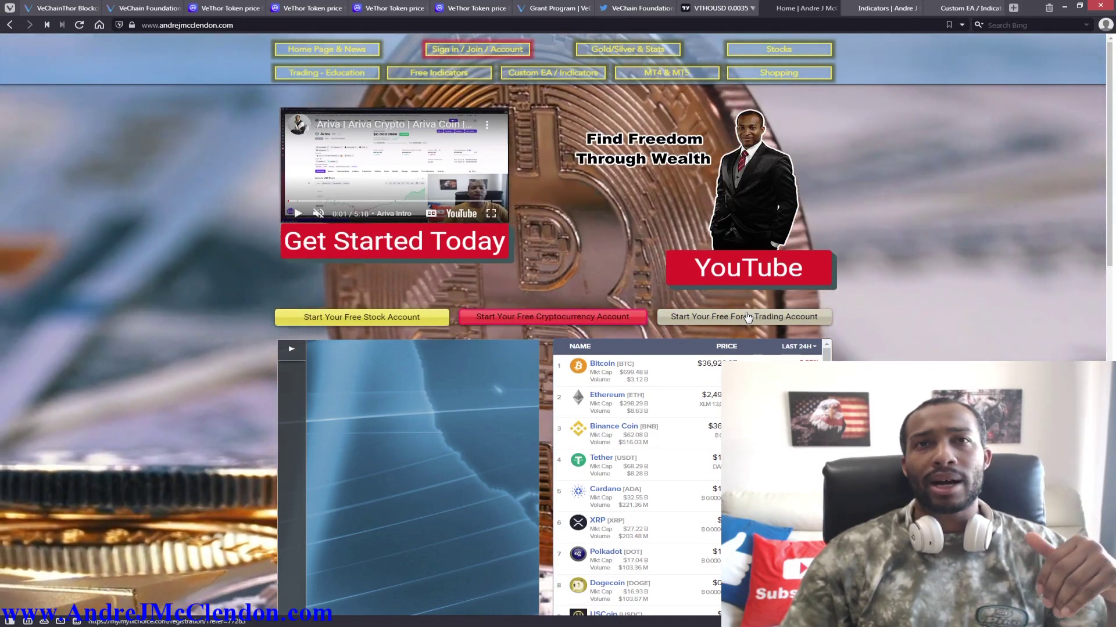
key(ctrl+Tab)
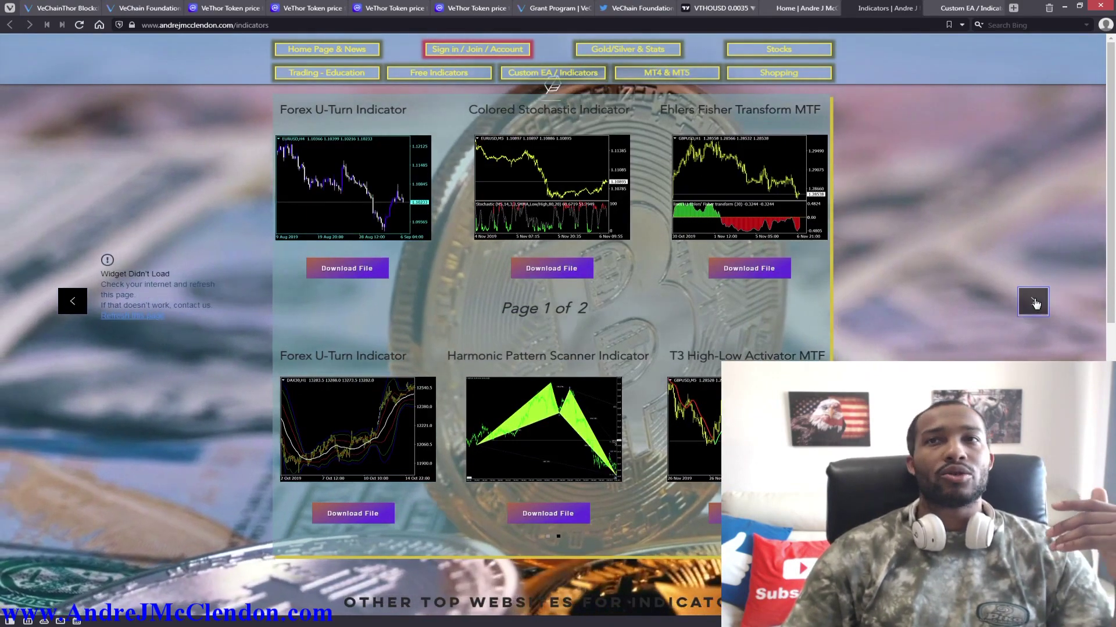
click(1033, 301)
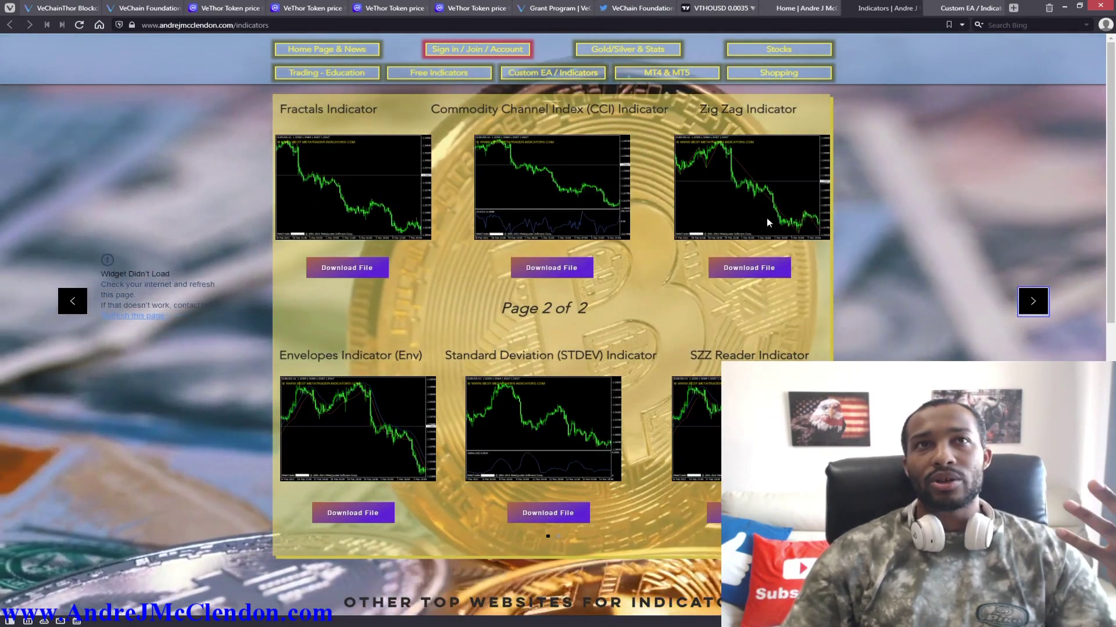
key(ctrl+Tab)
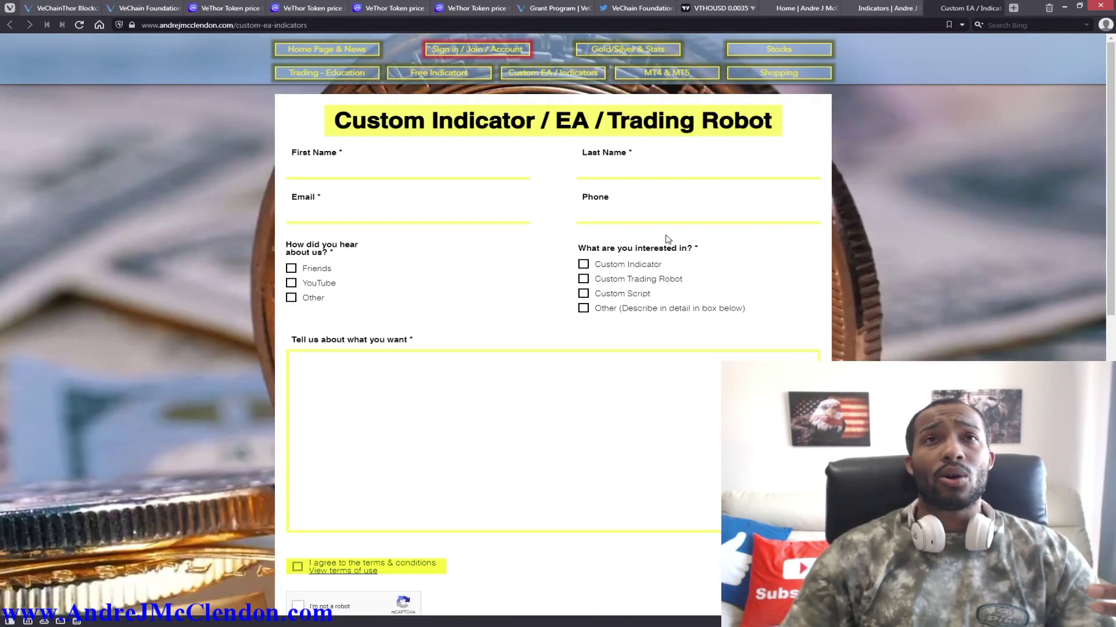
click(647, 204)
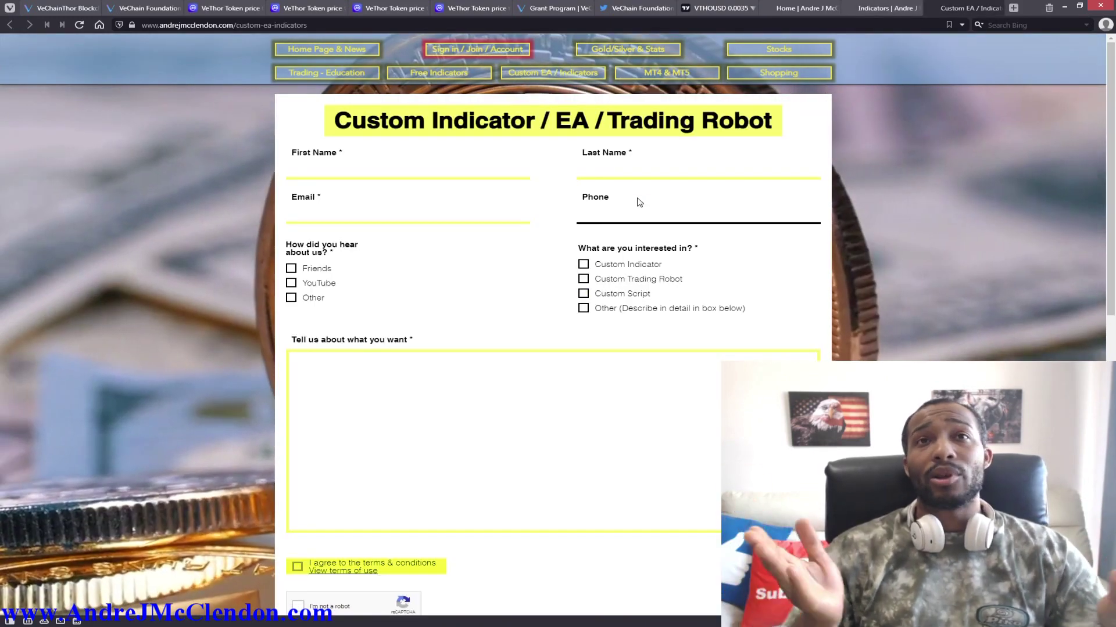